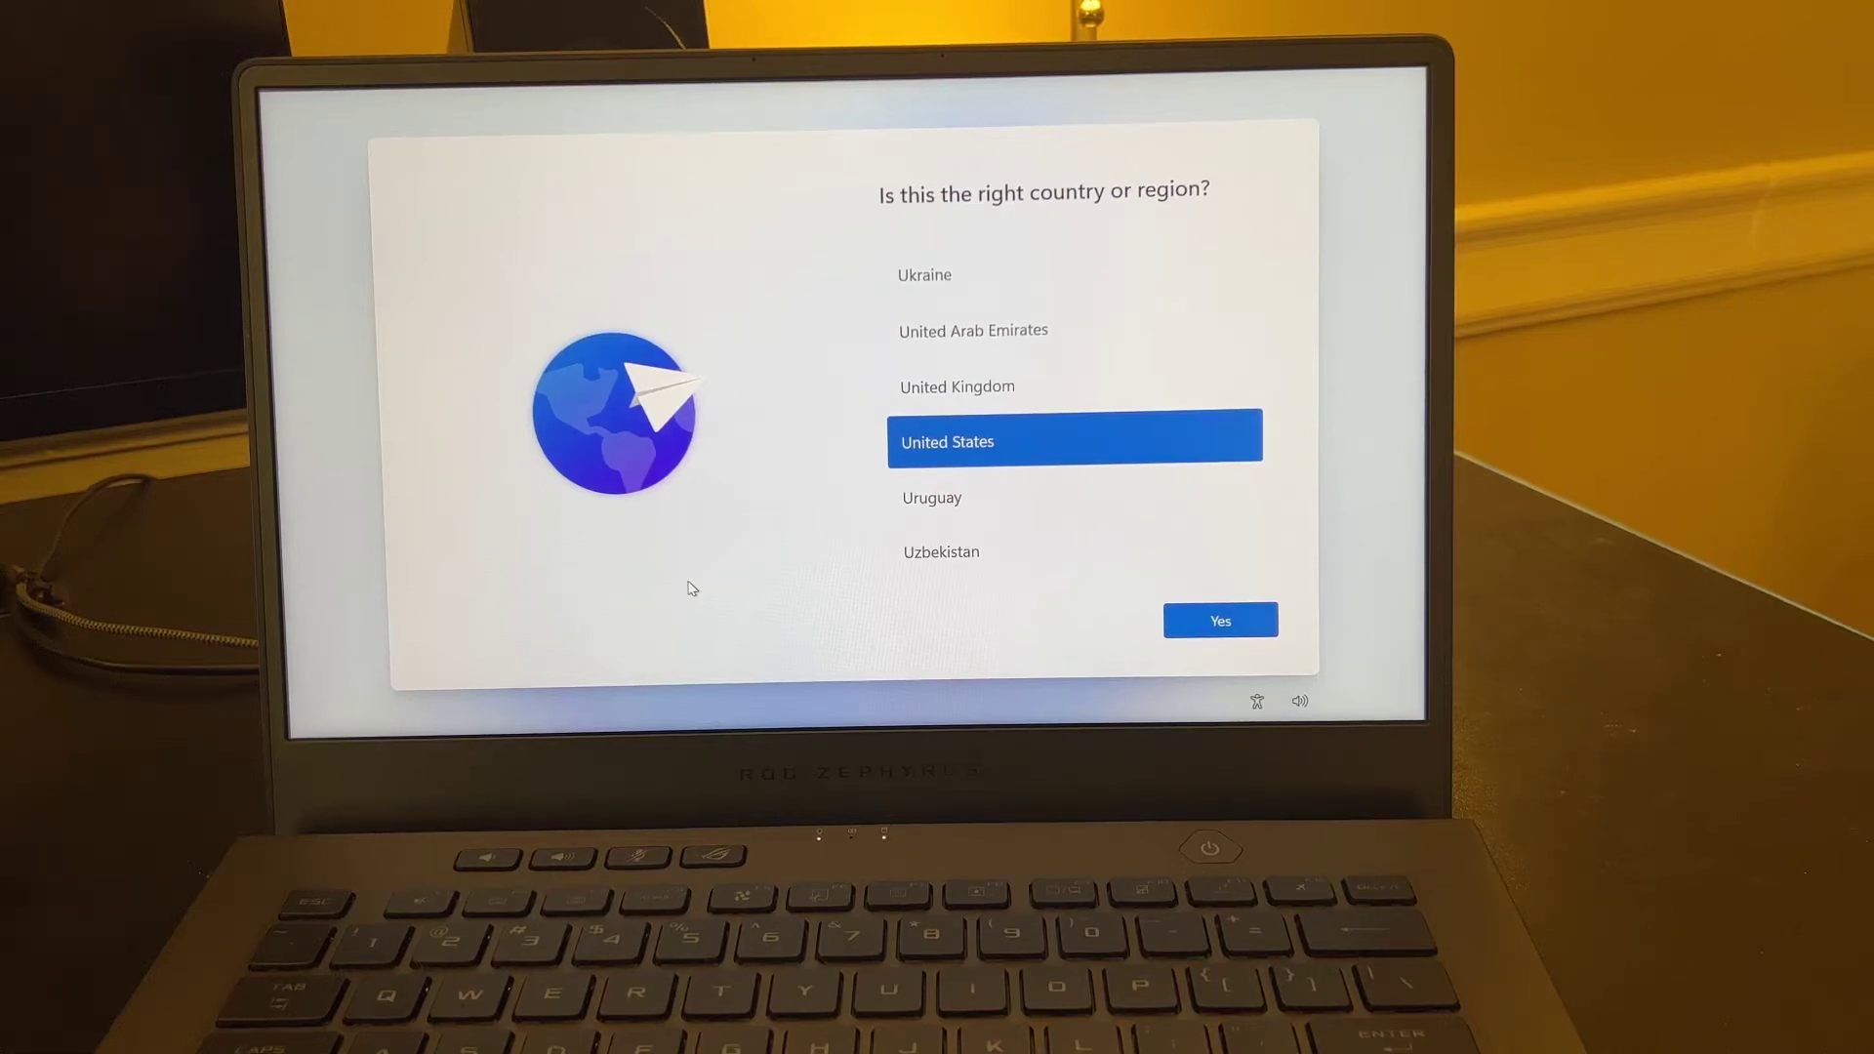
- Confirm United States and the US keyboard layout, skipping a second layout
{"action": "left_click", "coordinate": [1219, 622]}
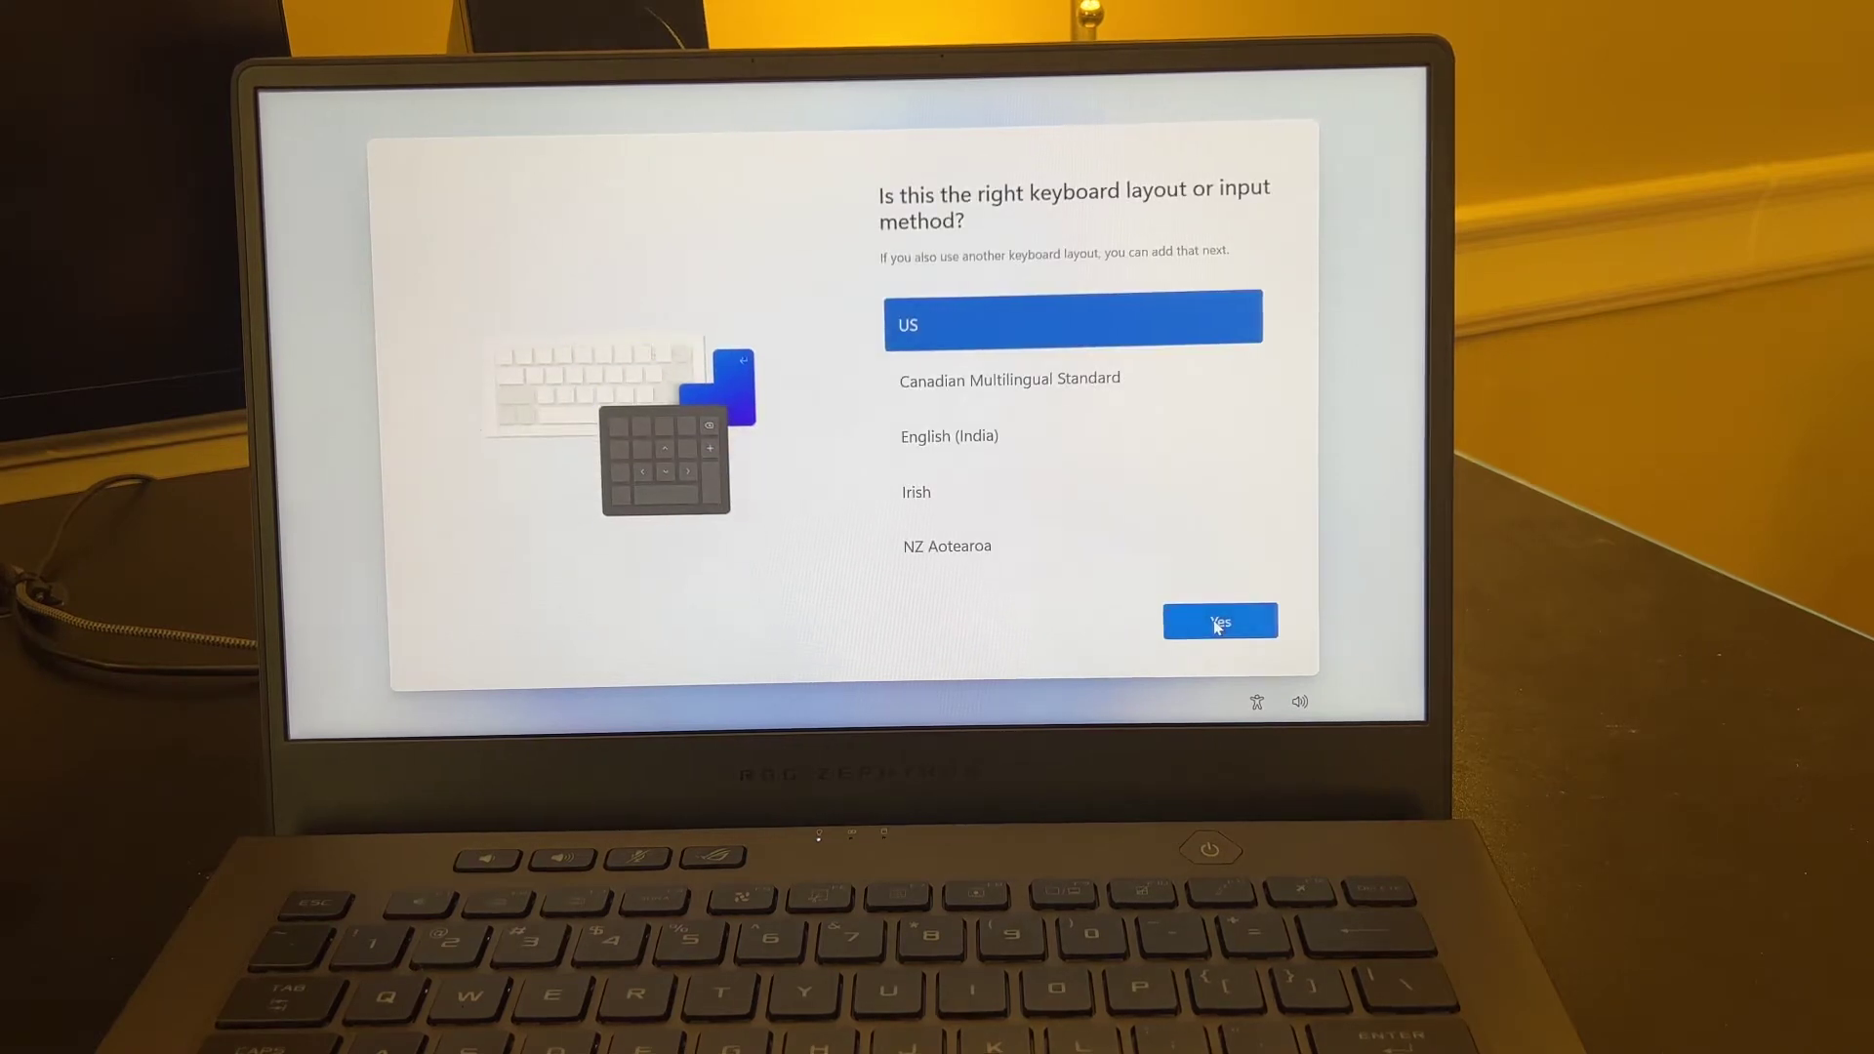
{"action": "left_click", "coordinate": [1218, 626]}
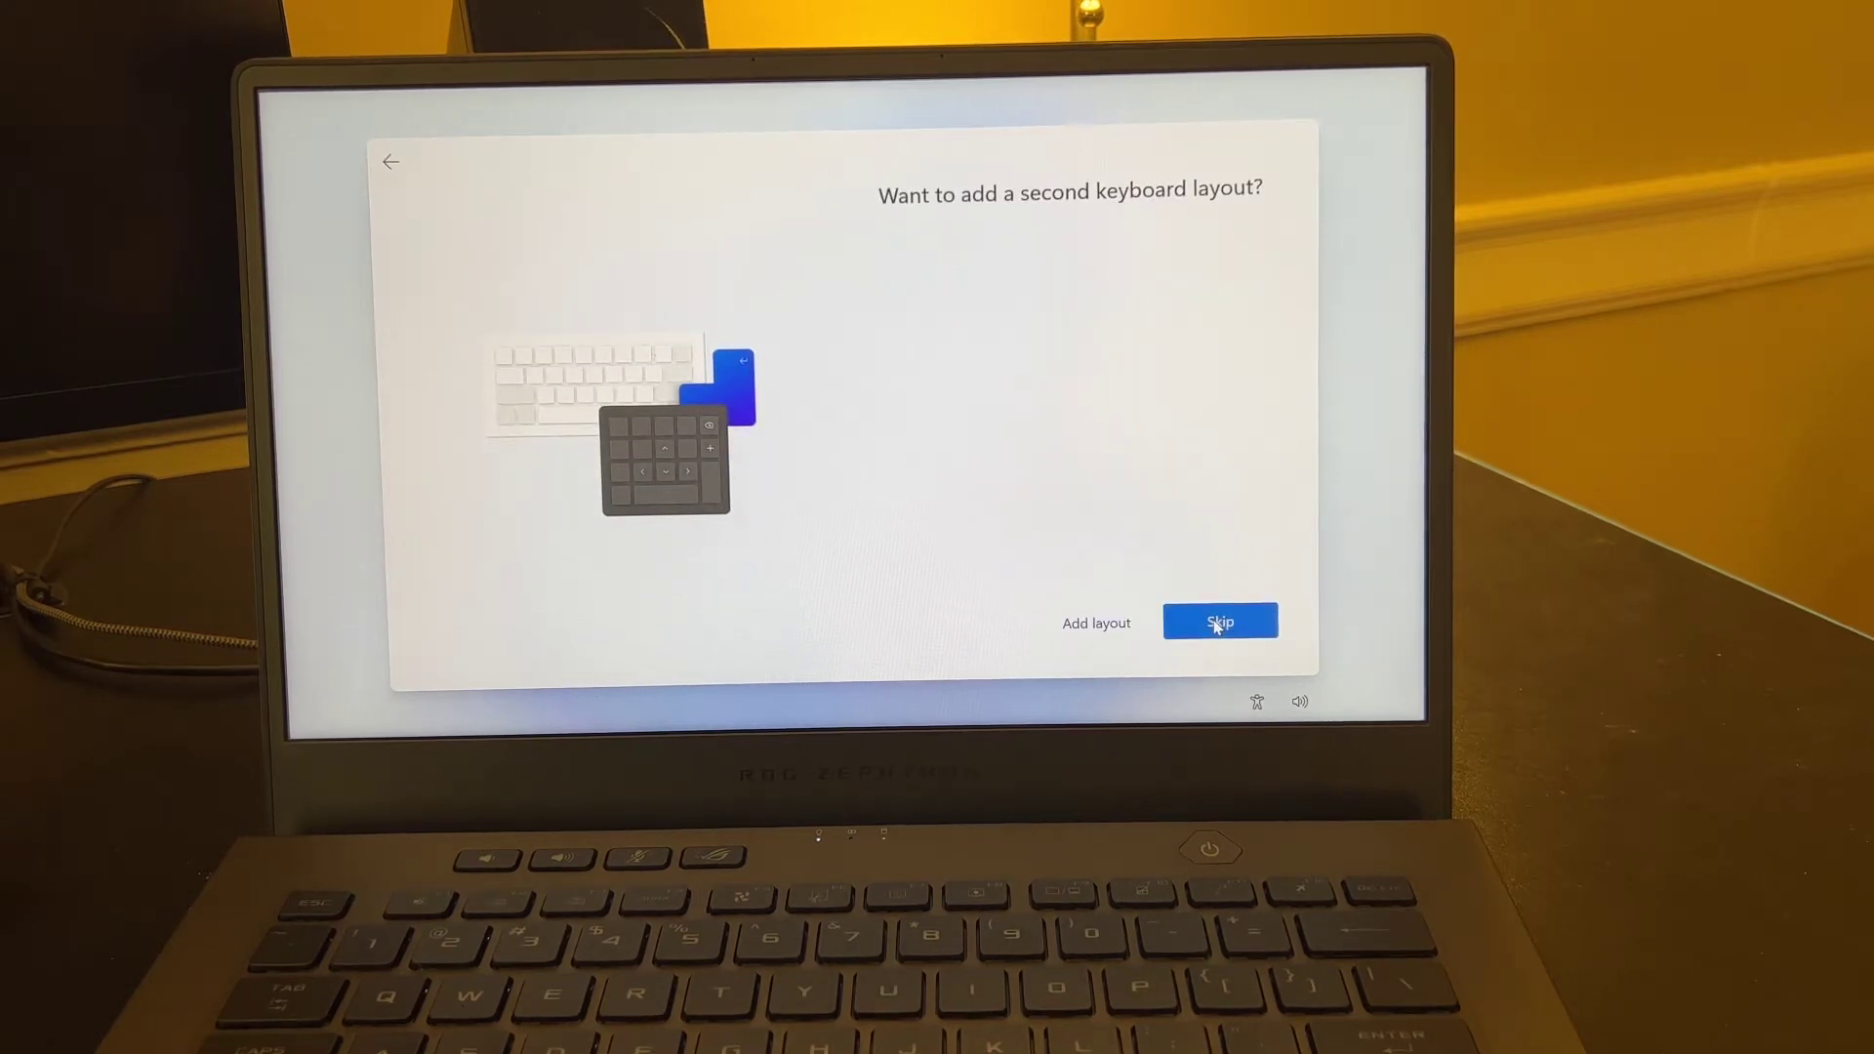
{"action": "left_click", "coordinate": [1219, 622]}
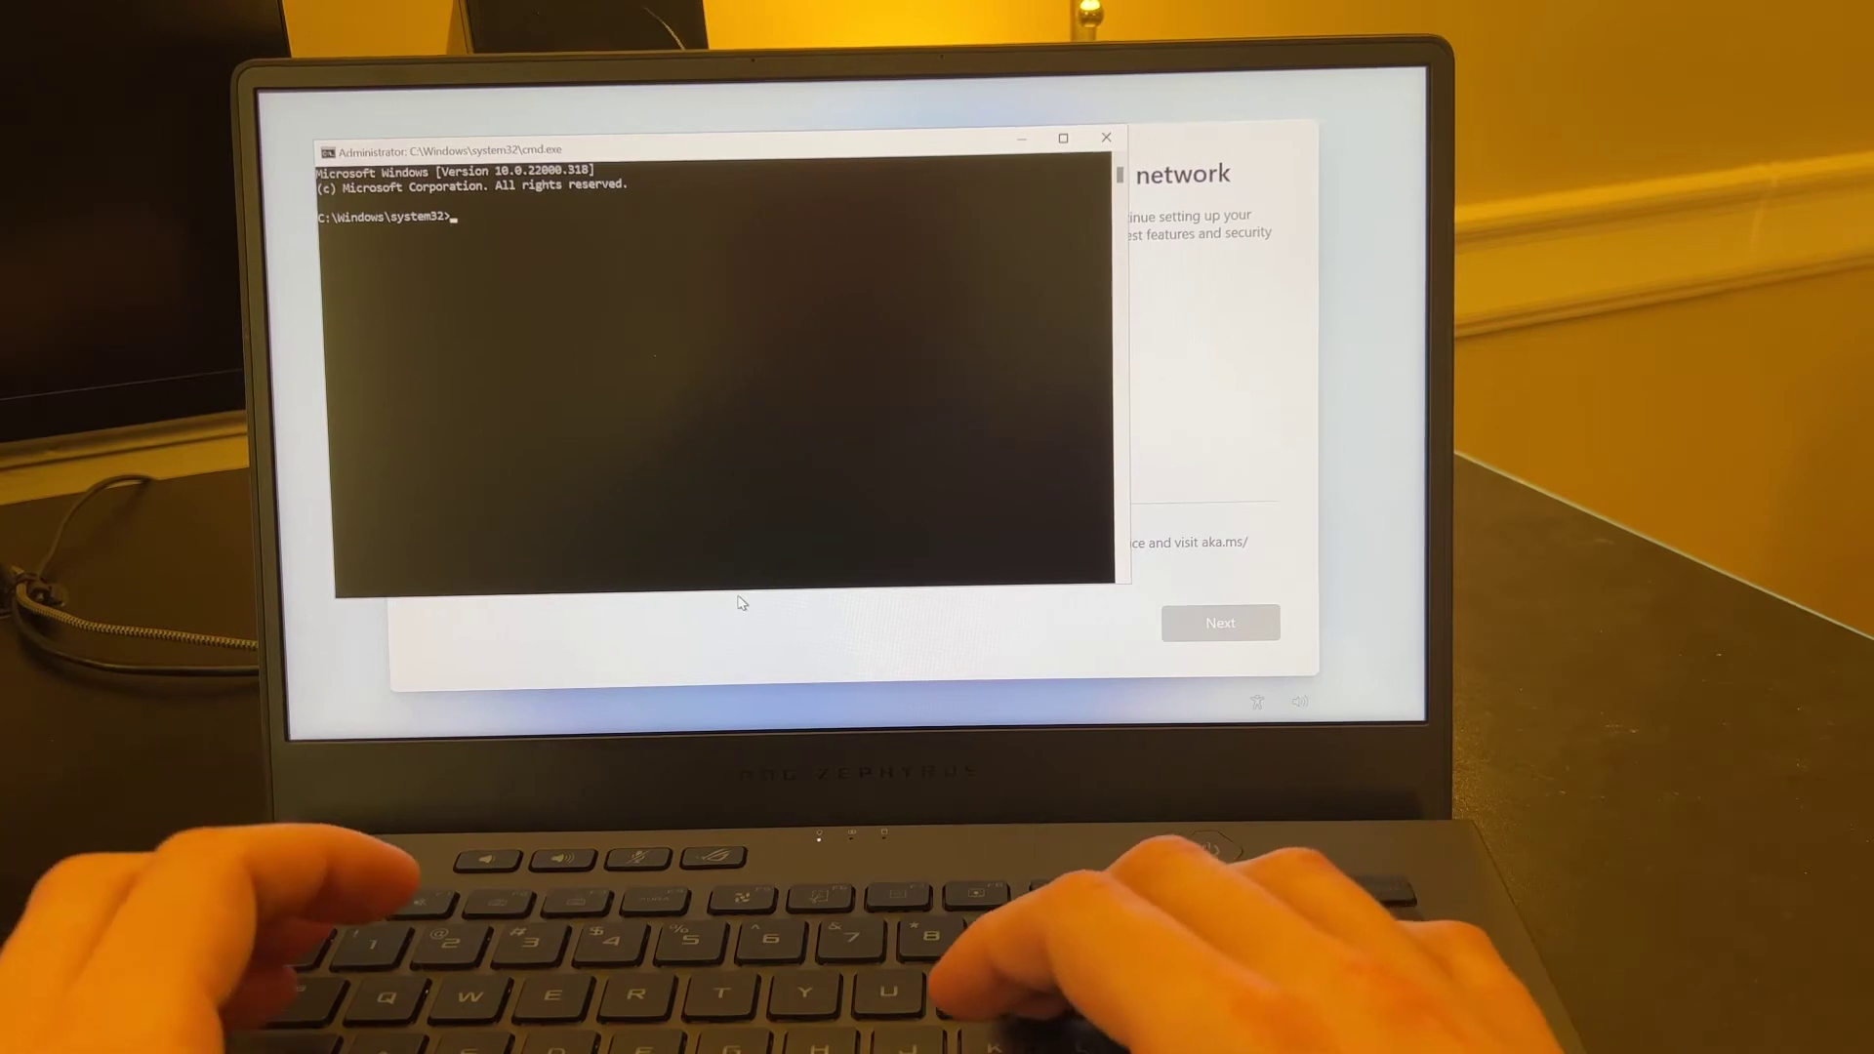
{"action": "type", "text": "O"}
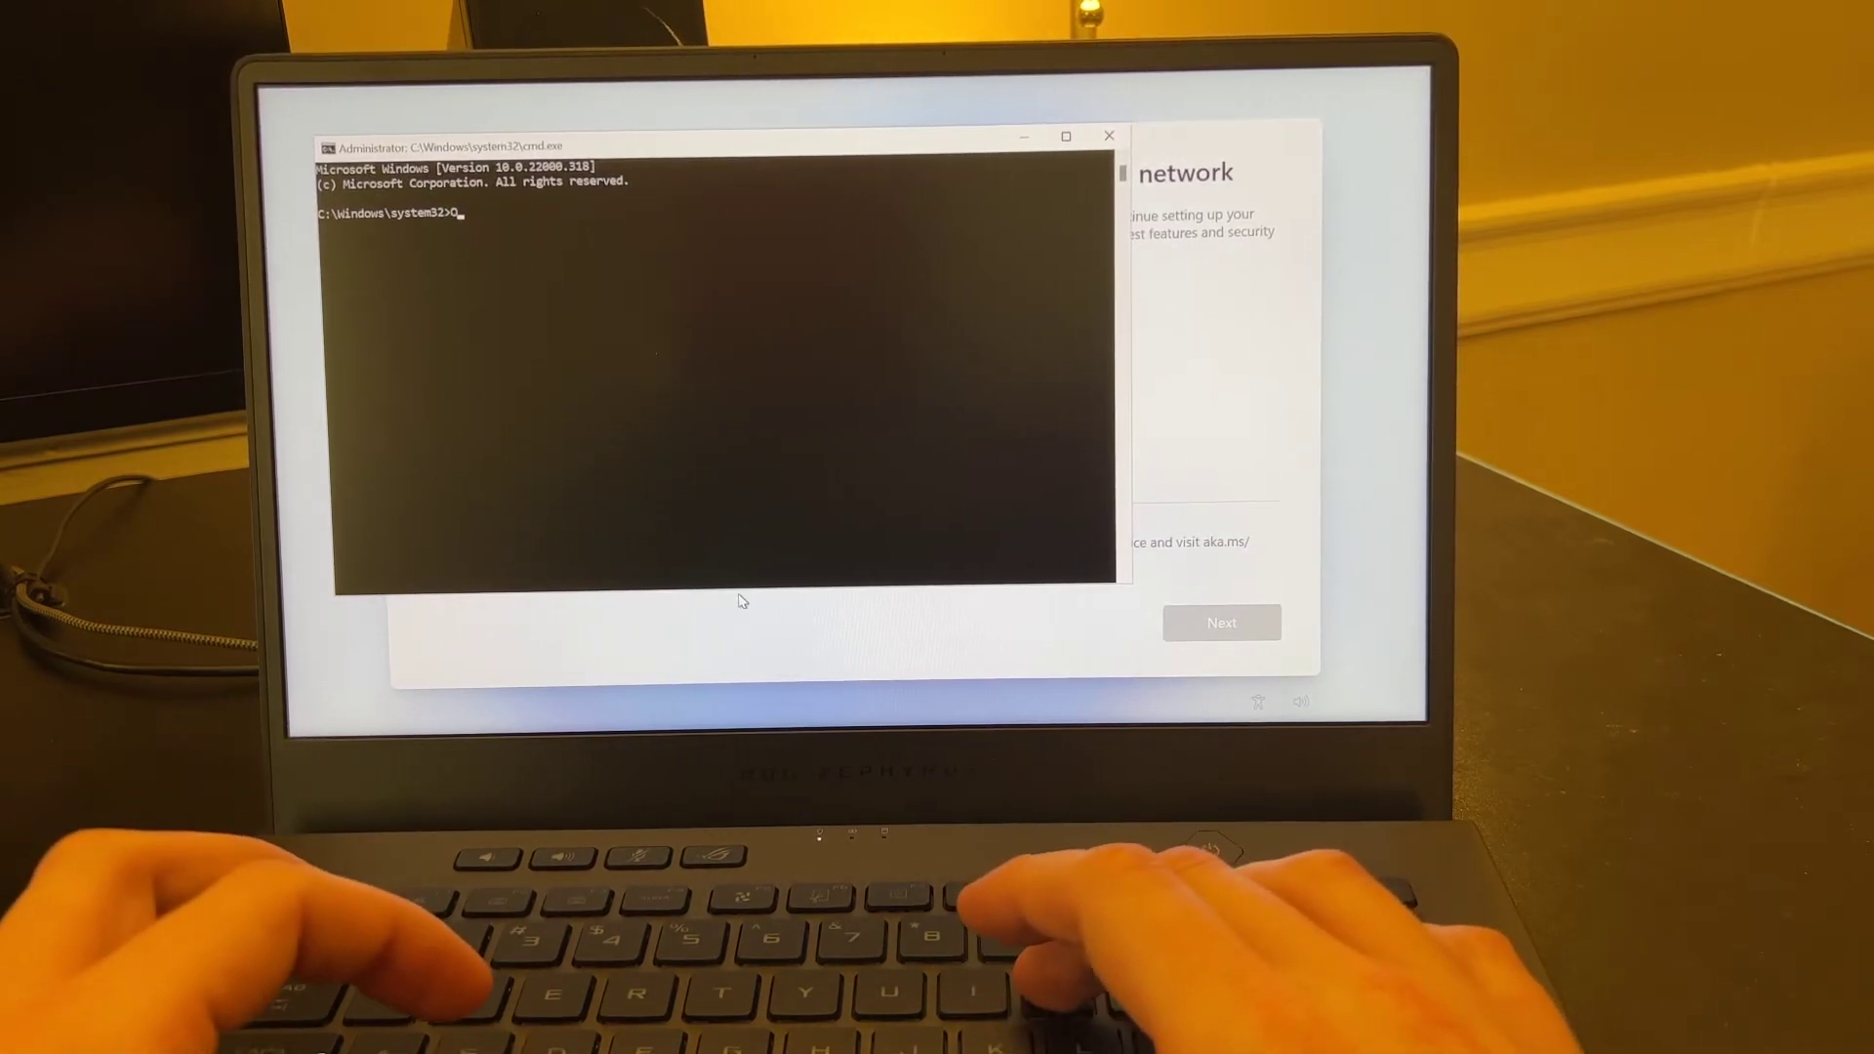
{"action": "type", "text": "O"}
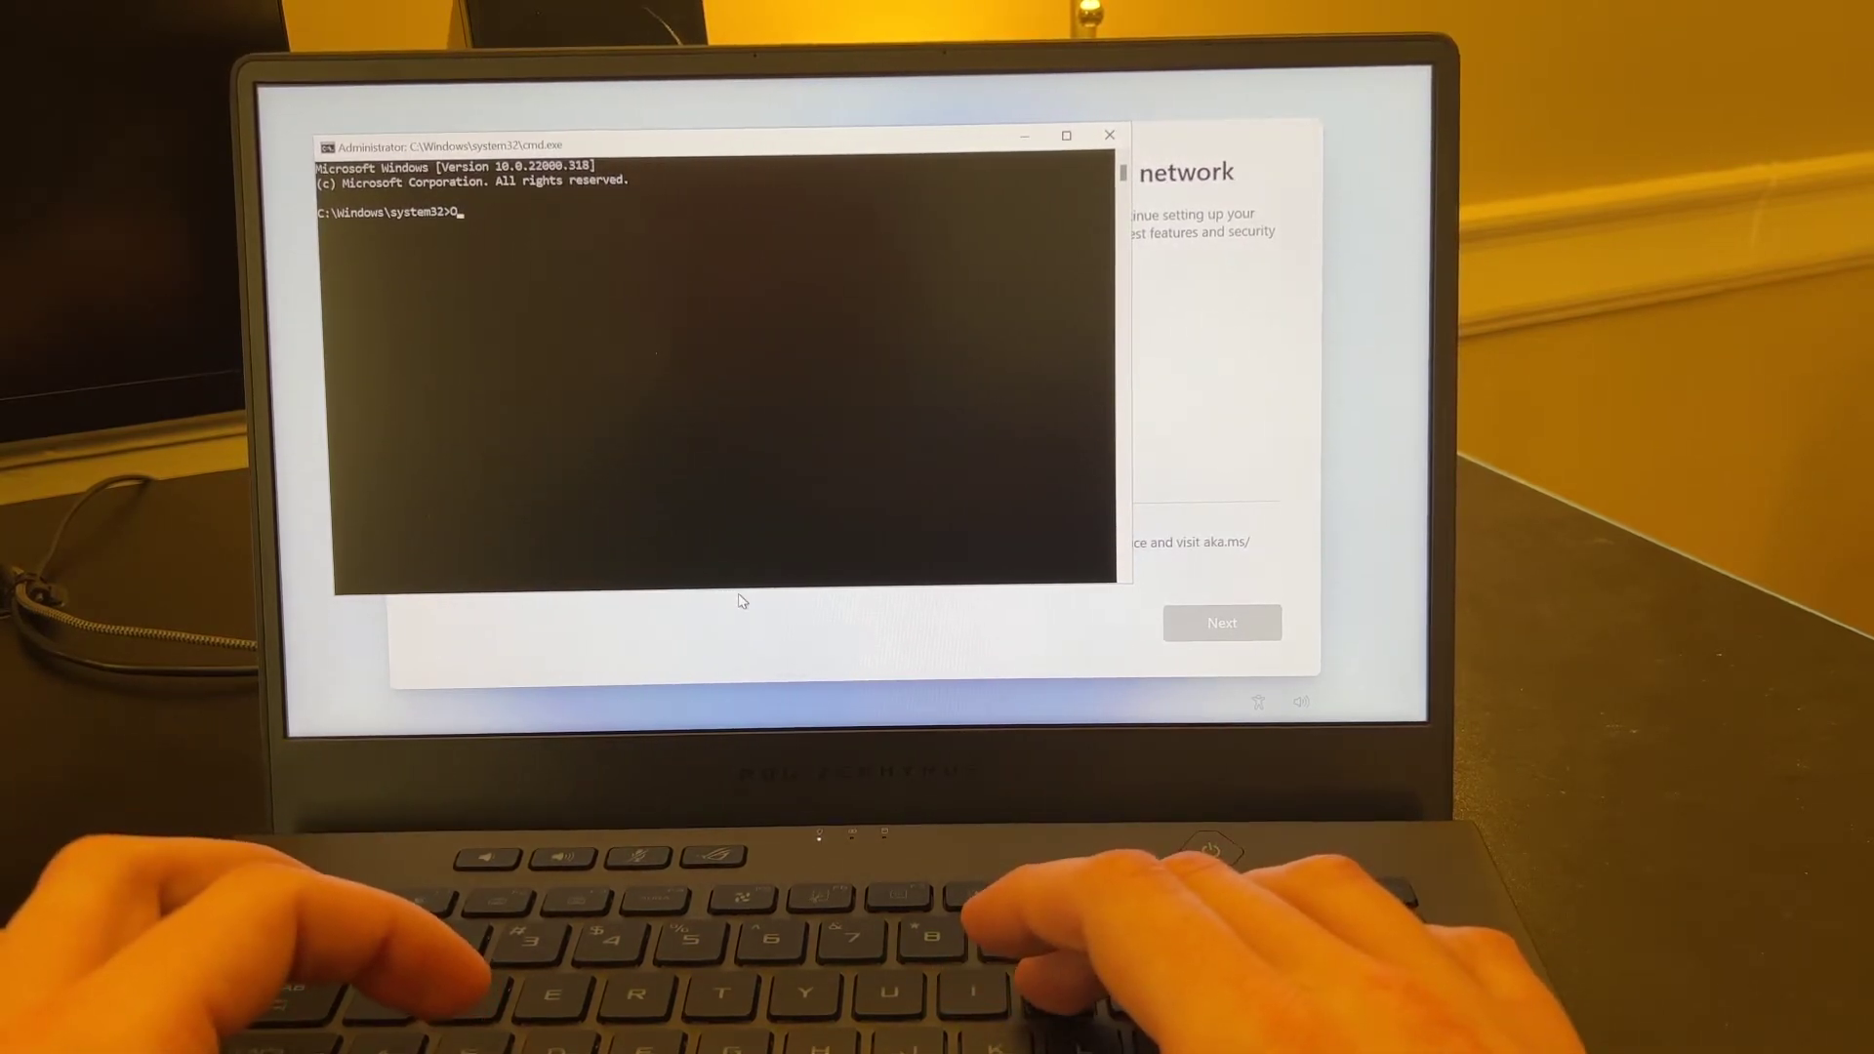
{"action": "type", "text": "OB"}
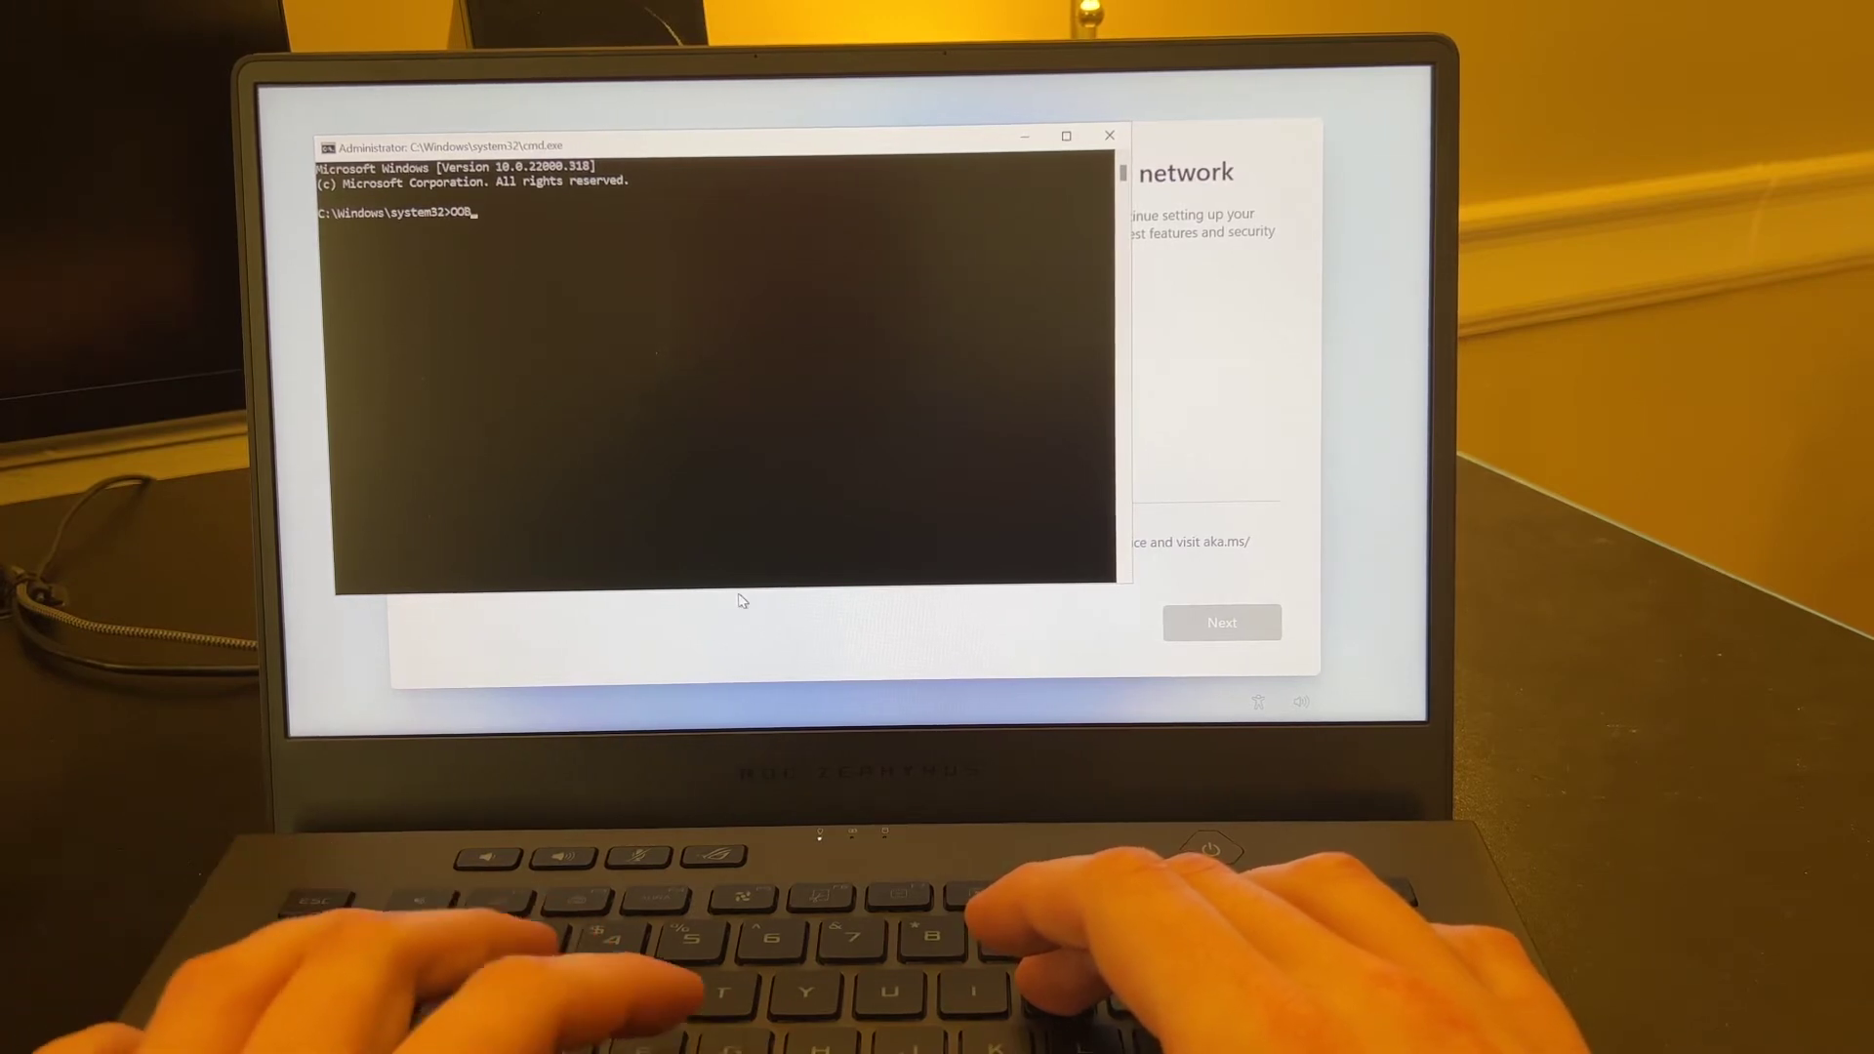
{"action": "type", "text": "E"}
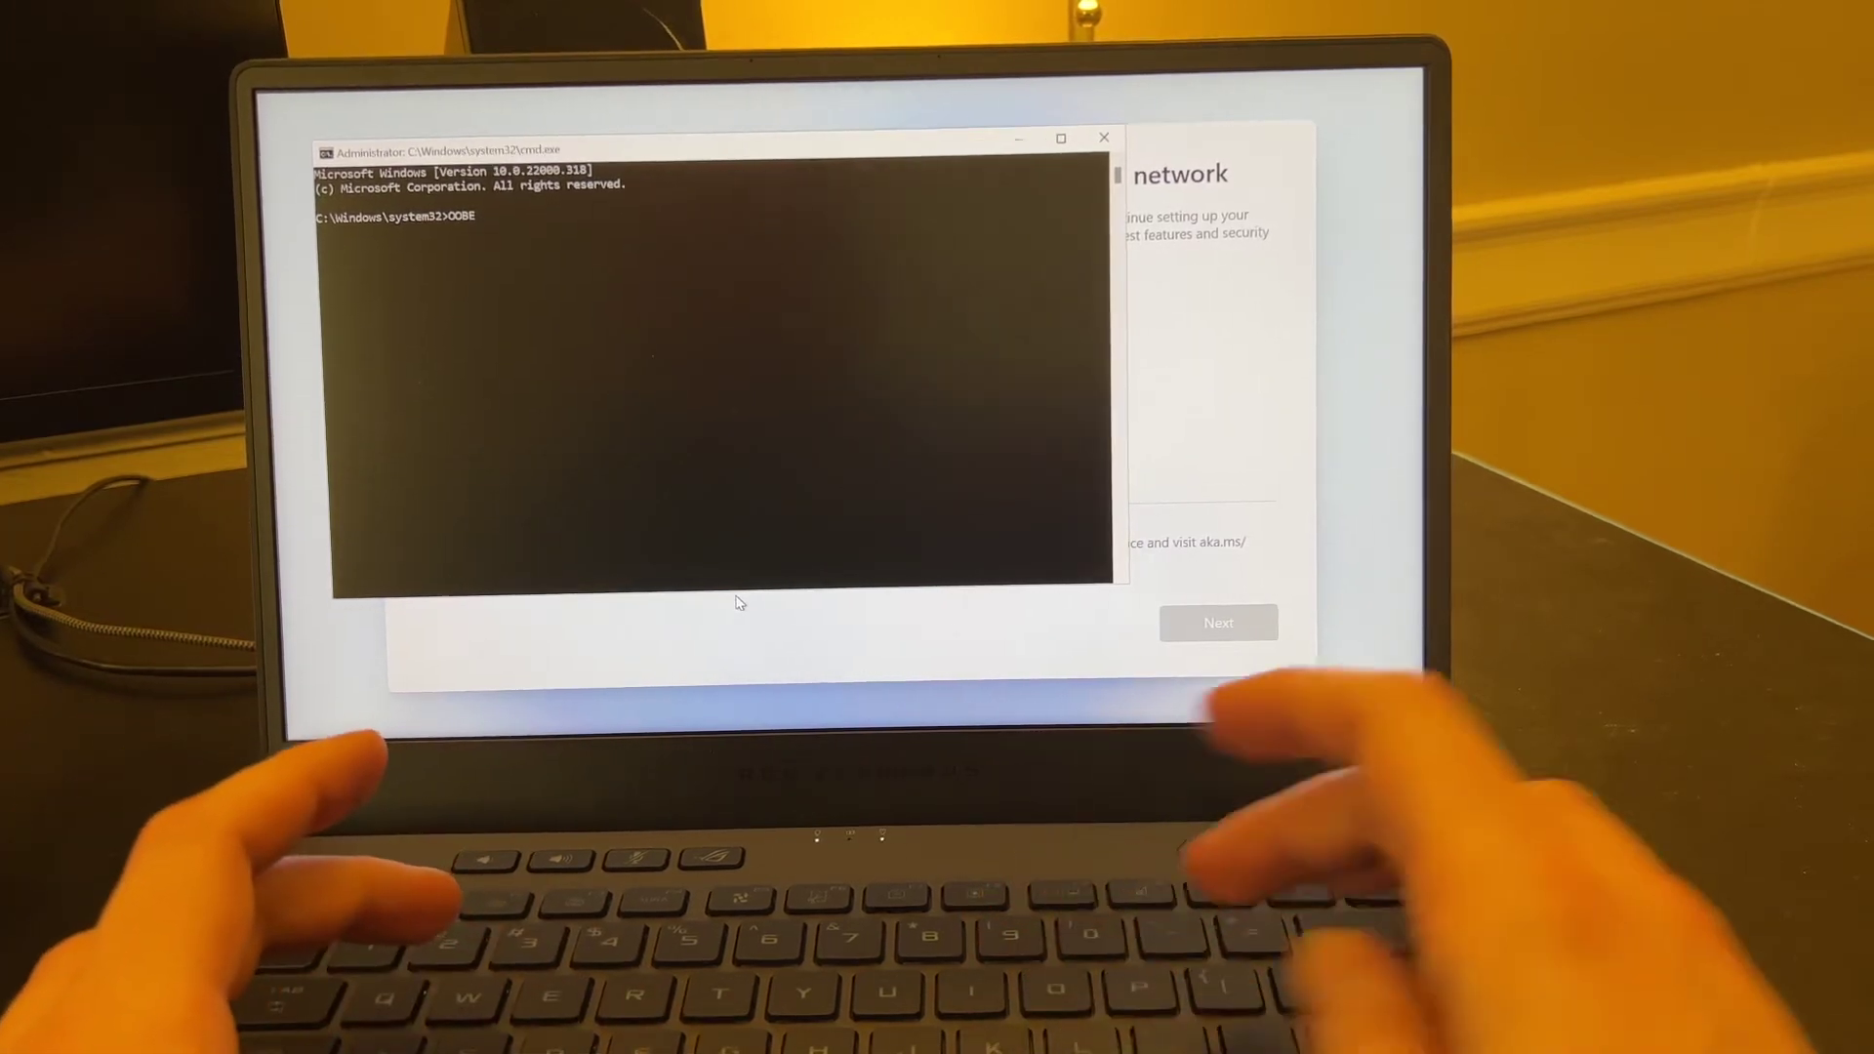
{"action": "type", "text": "\\"}
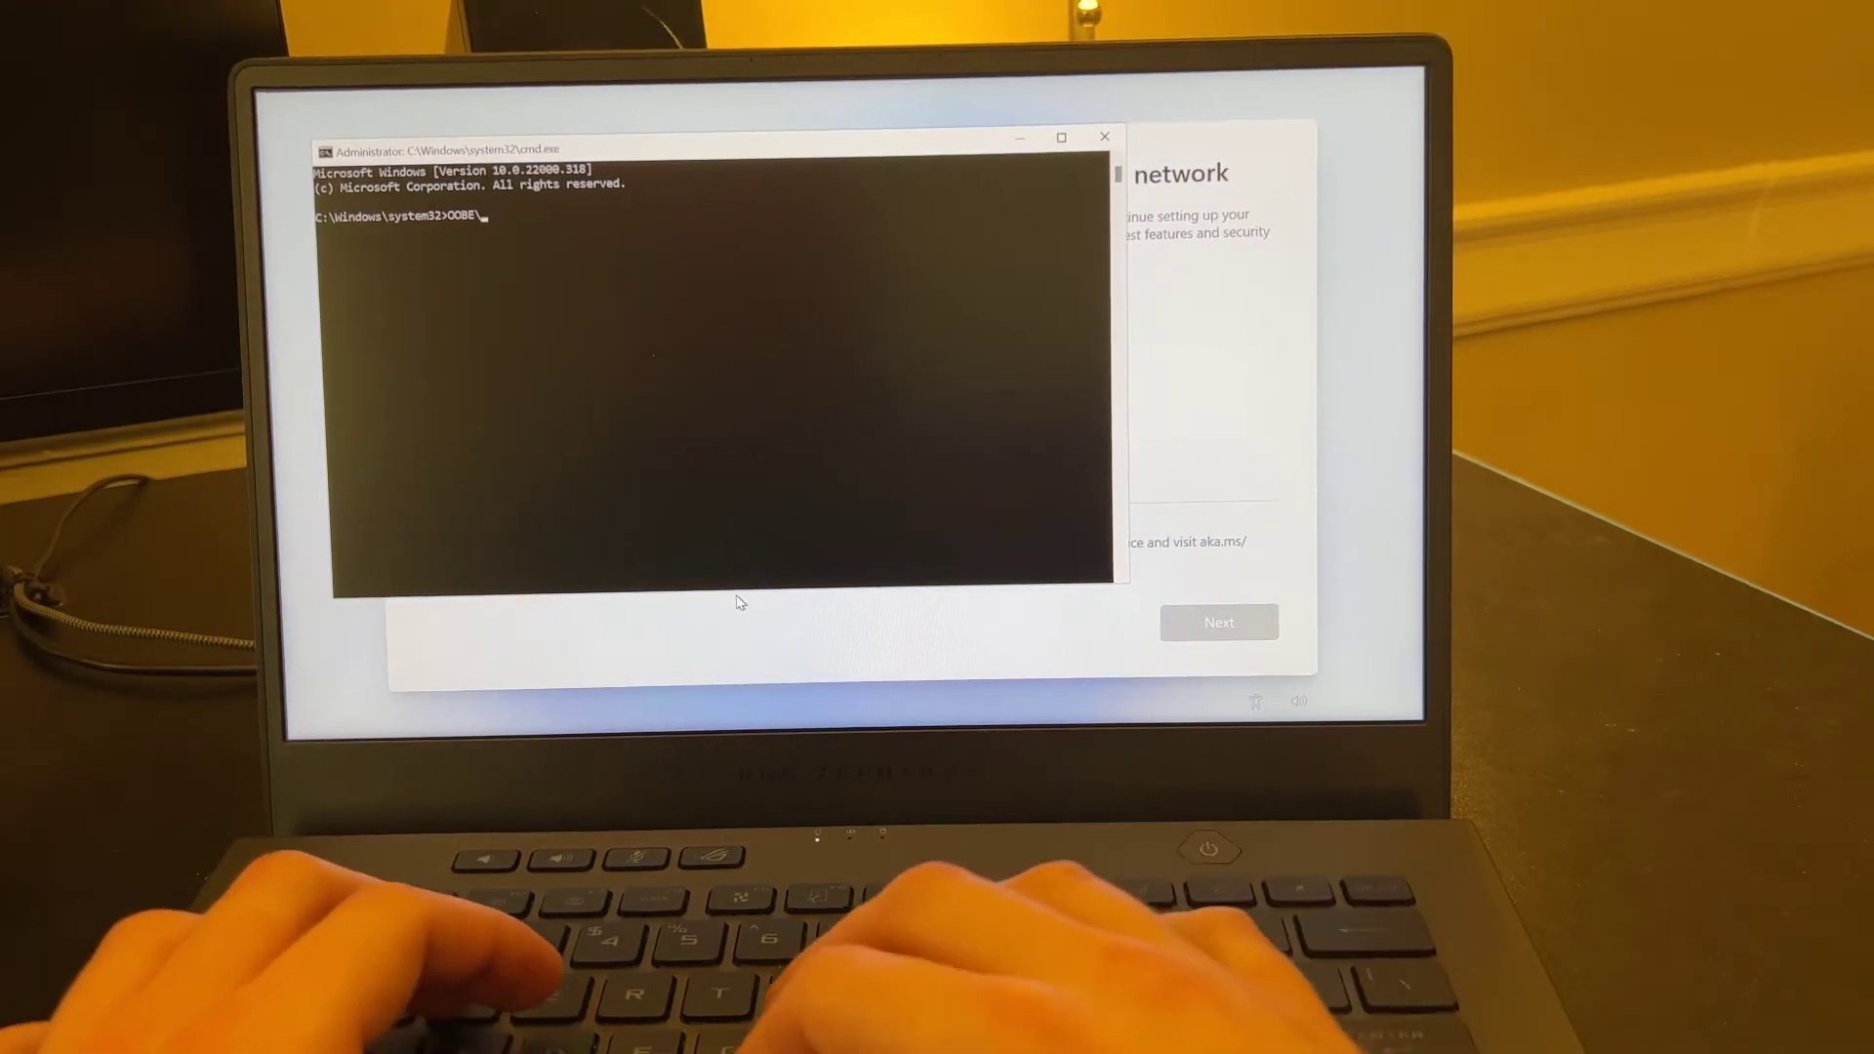
{"action": "type", "text": "BYPAS"}
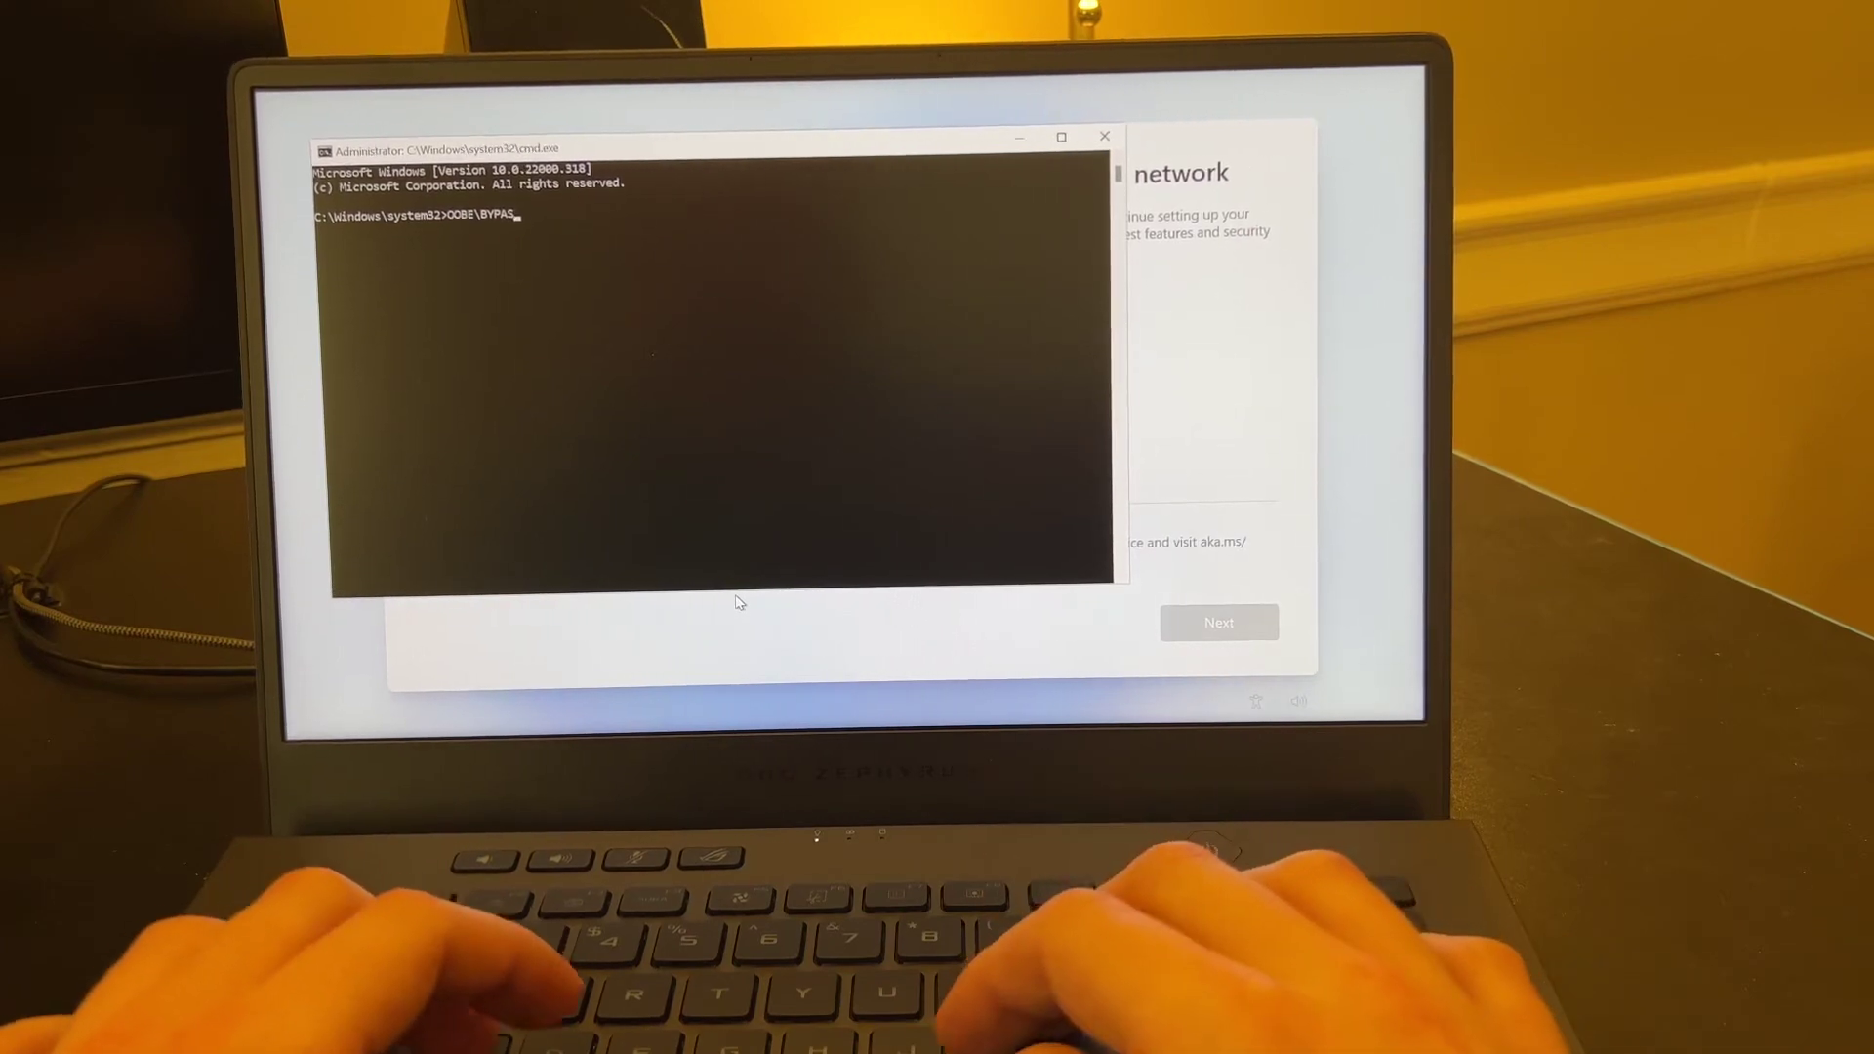
{"action": "type", "text": "SNRO"}
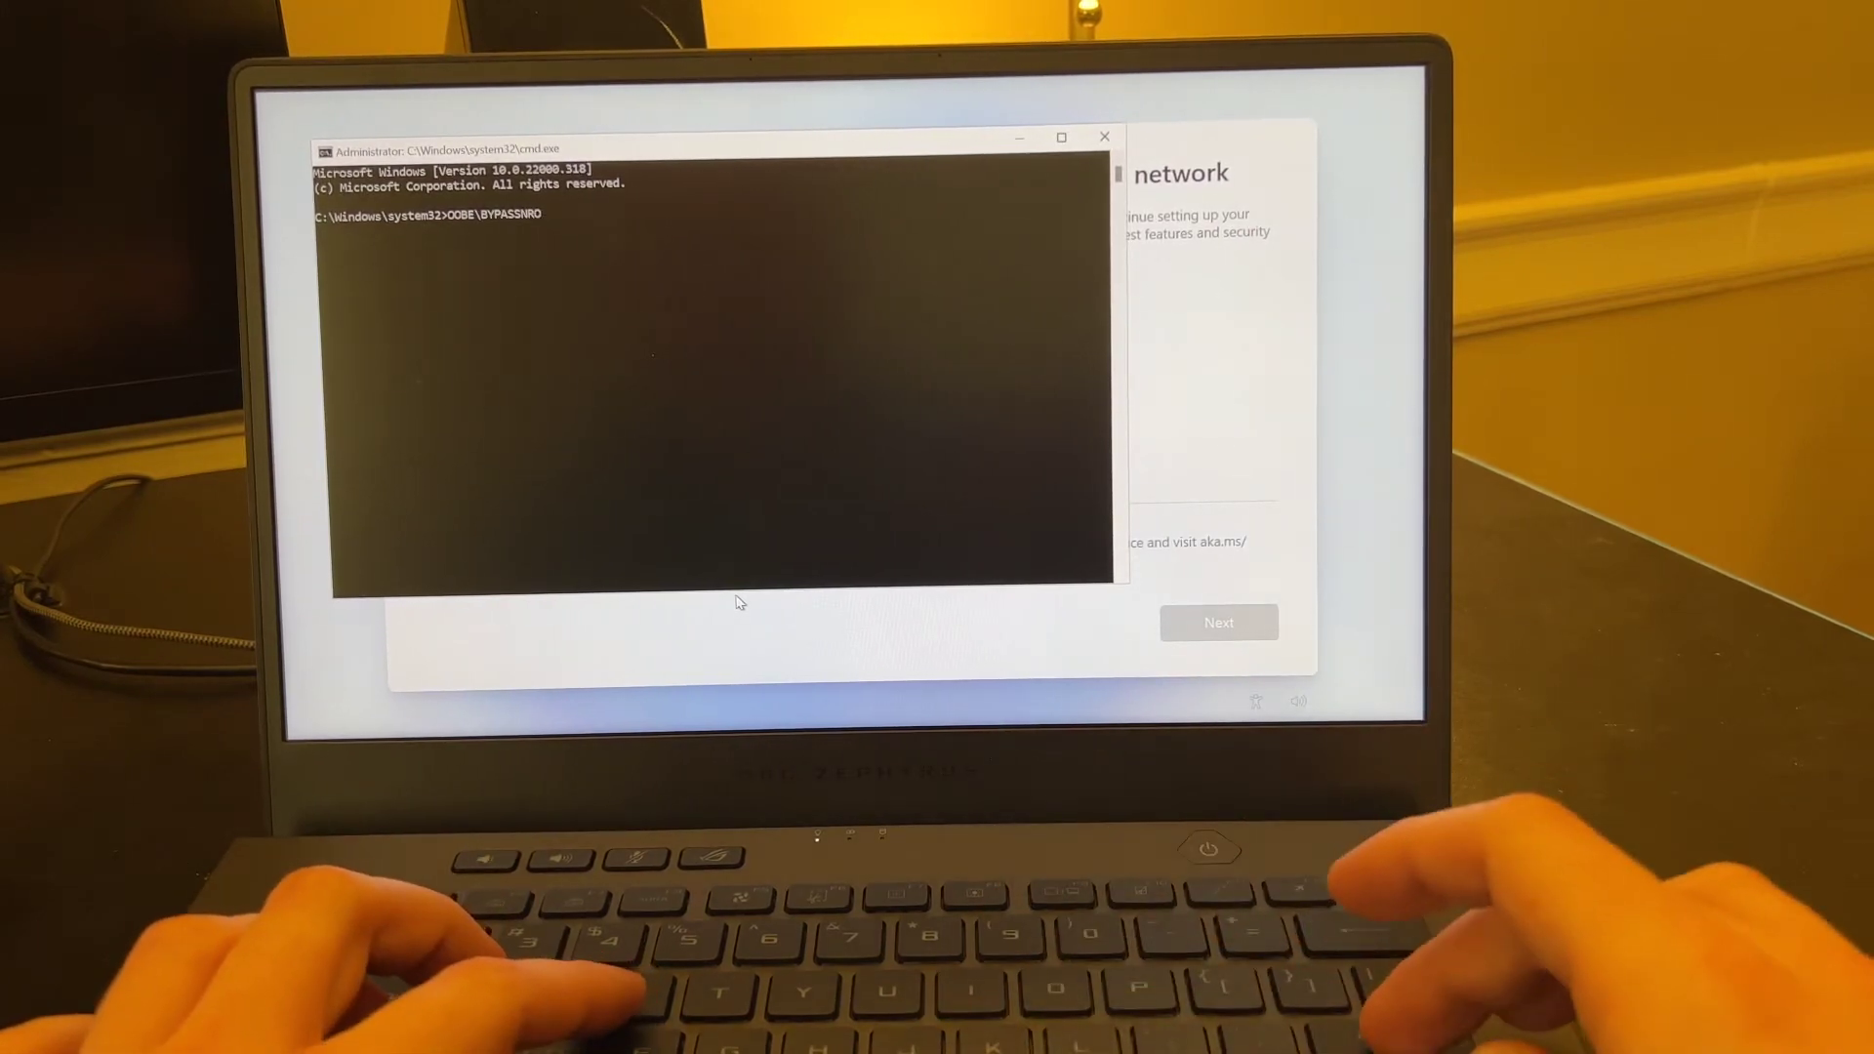
- Run OOBE\BYPASSNRO so the PC restarts back into setup
{"action": "key", "text": "Return"}
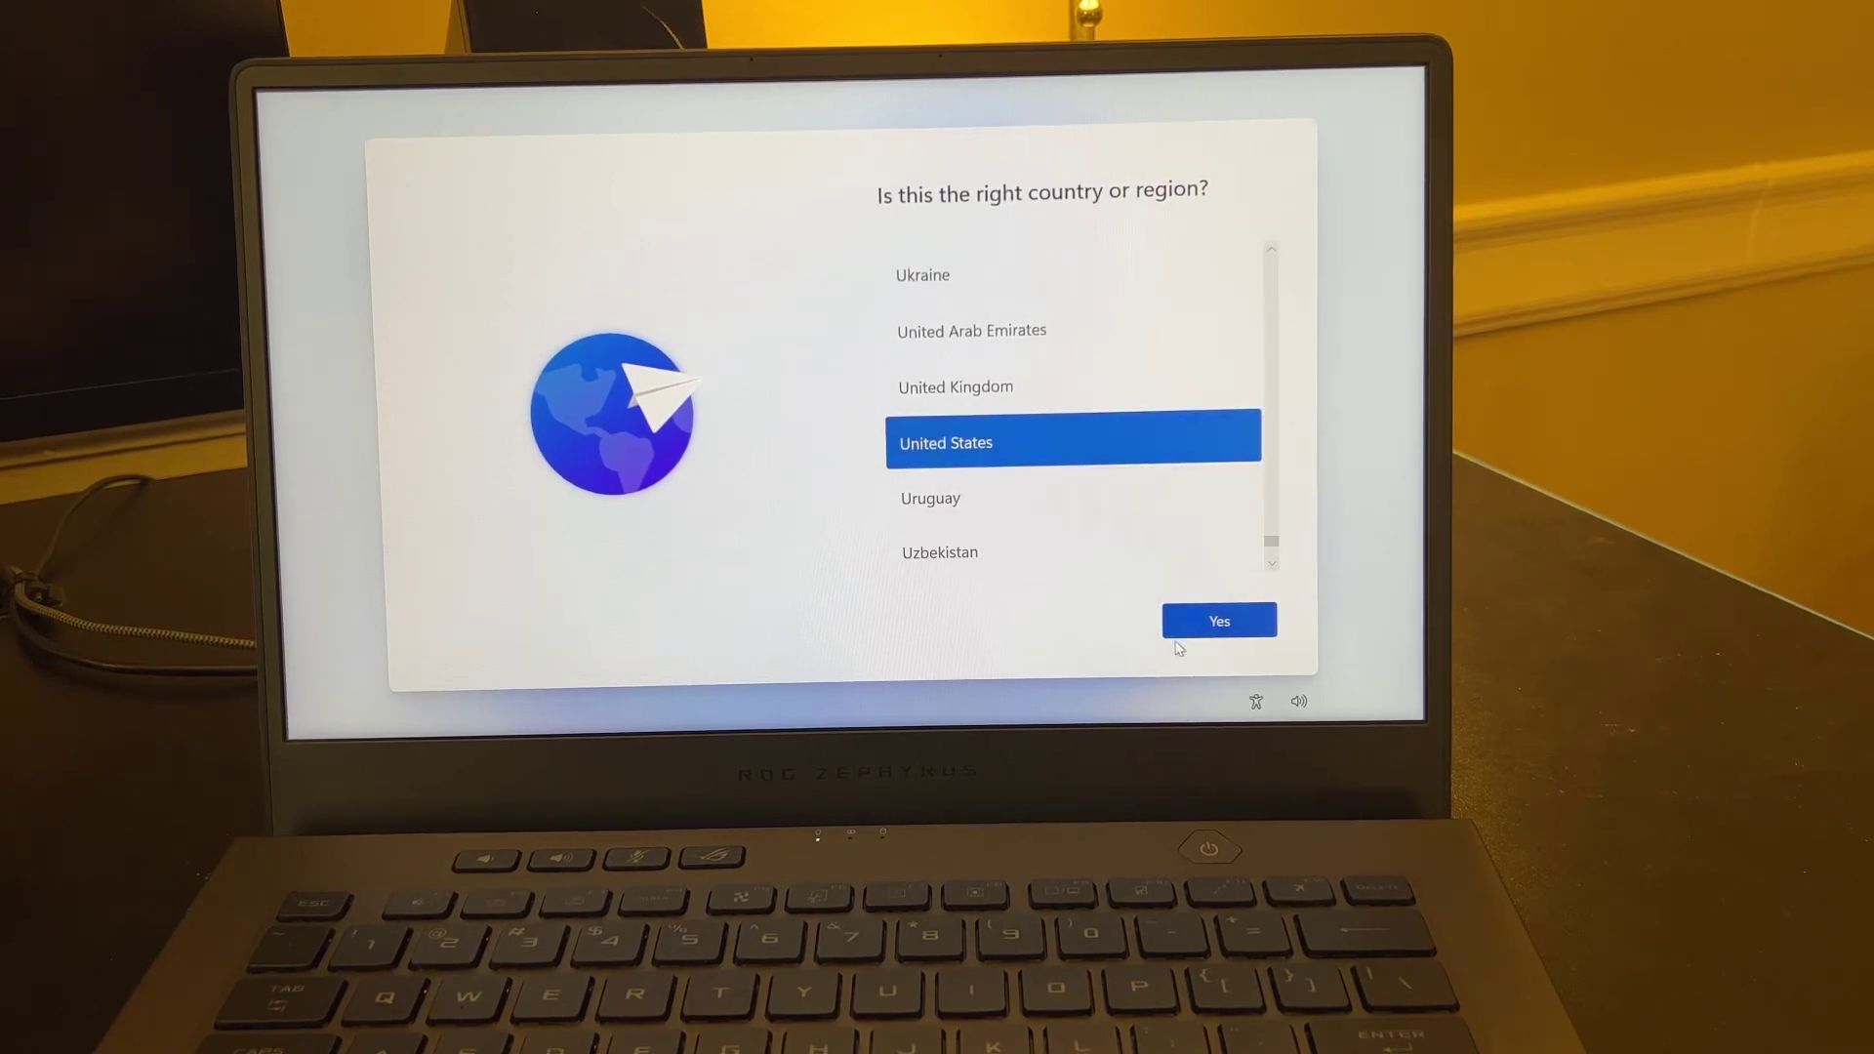
- Reconfirm United States and US keyboard, then choose 'I don't have internet' and limited setup
{"action": "left_click", "coordinate": [1215, 621]}
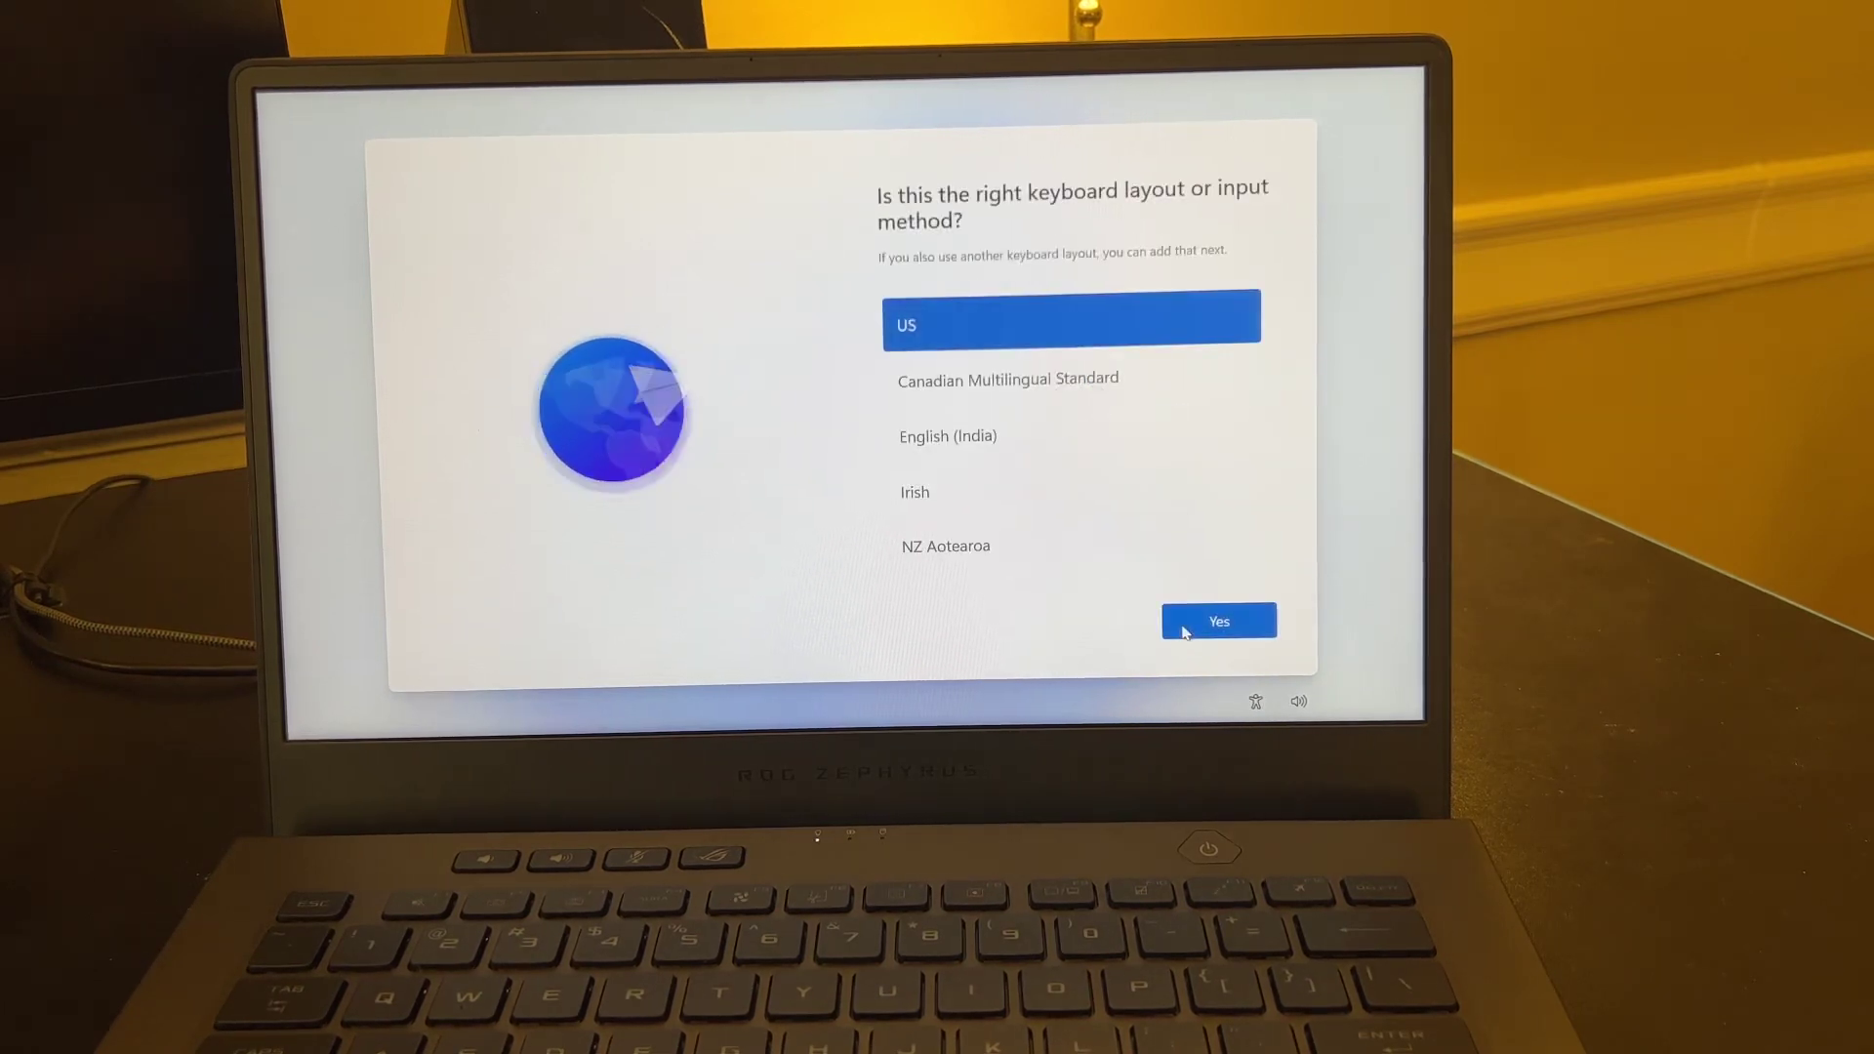
{"action": "left_click", "coordinate": [1187, 632]}
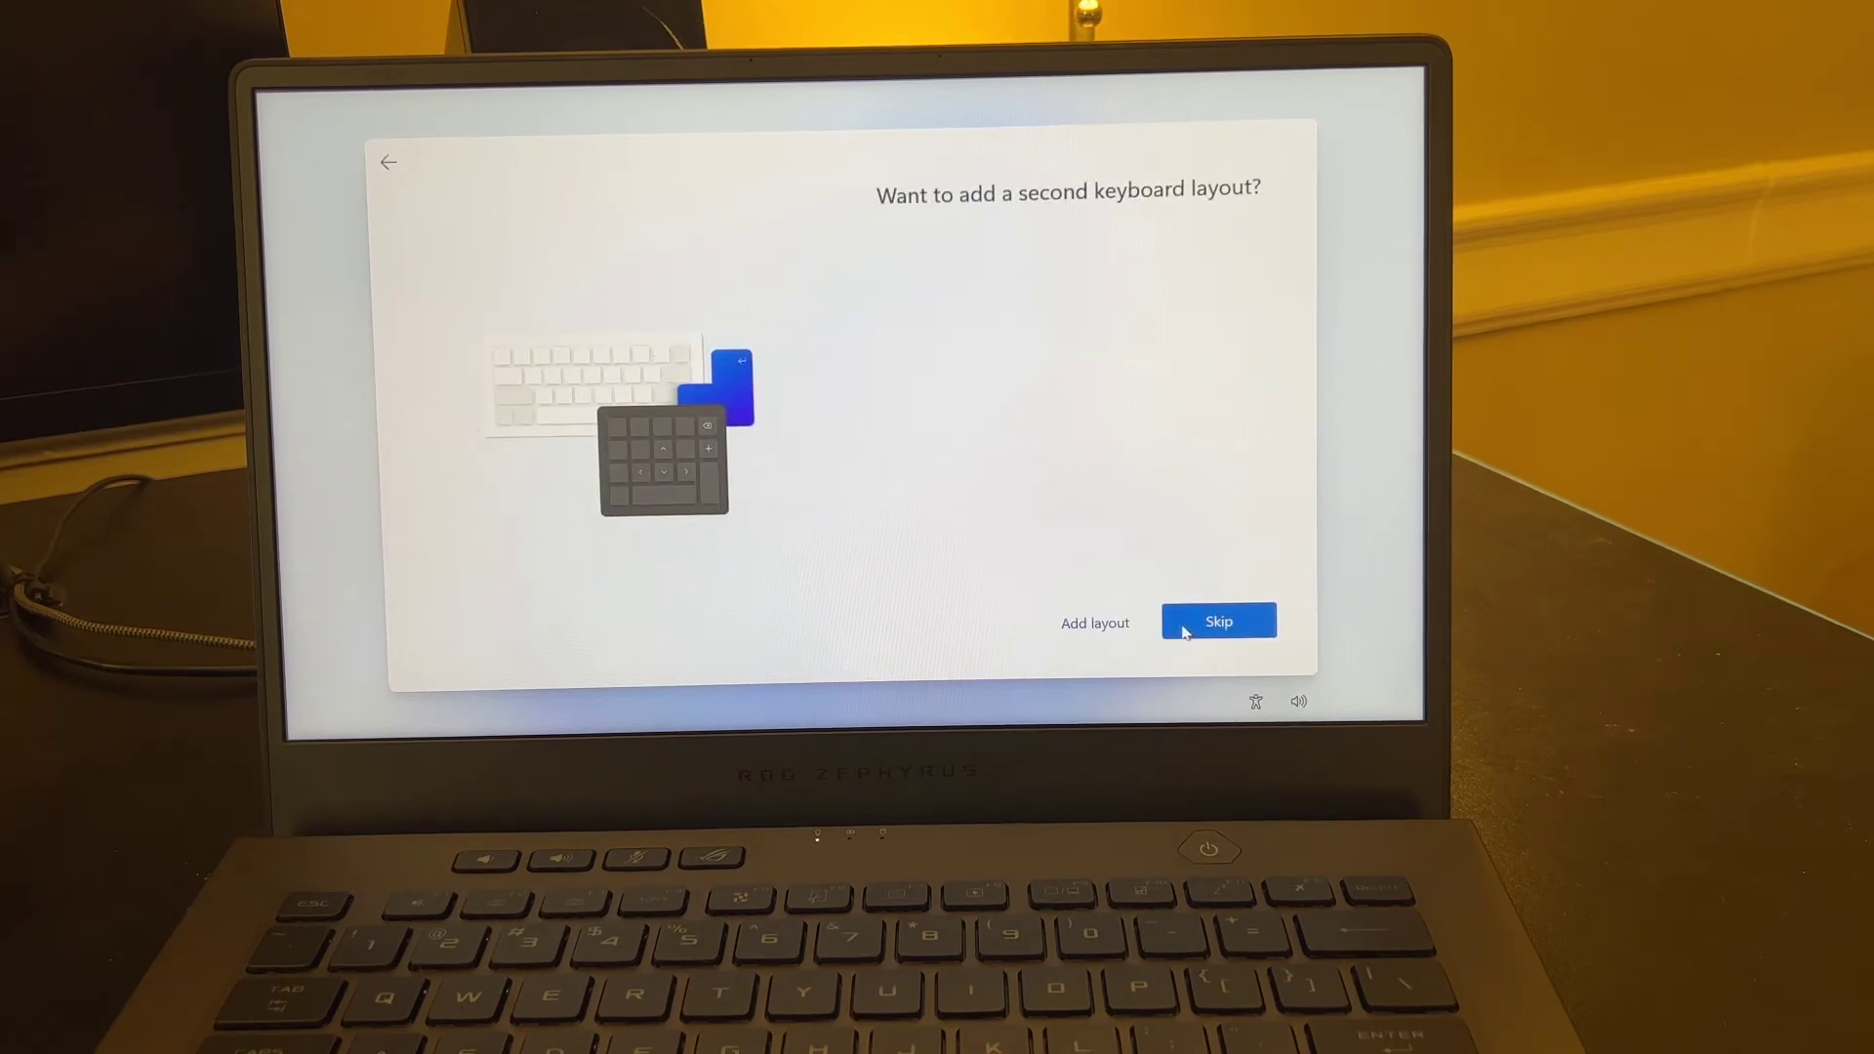
{"action": "left_click", "coordinate": [1185, 633]}
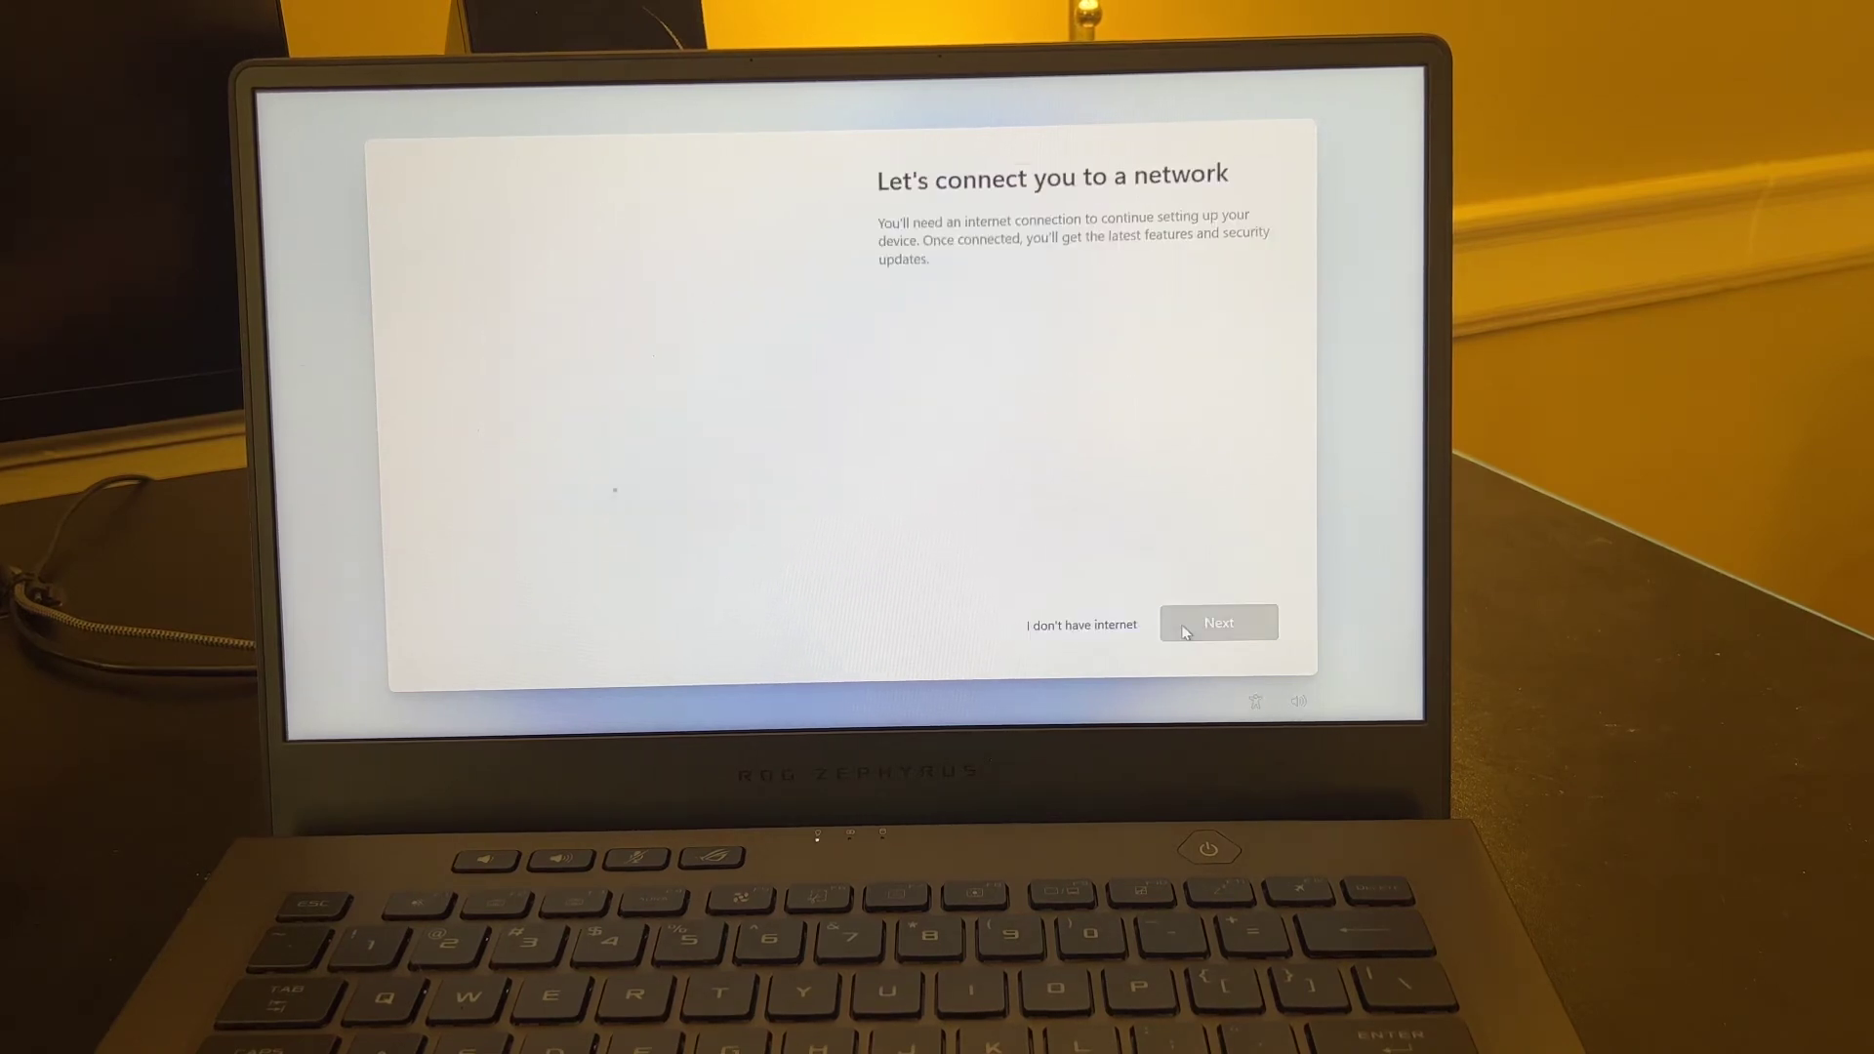
{"action": "left_click", "coordinate": [1096, 626]}
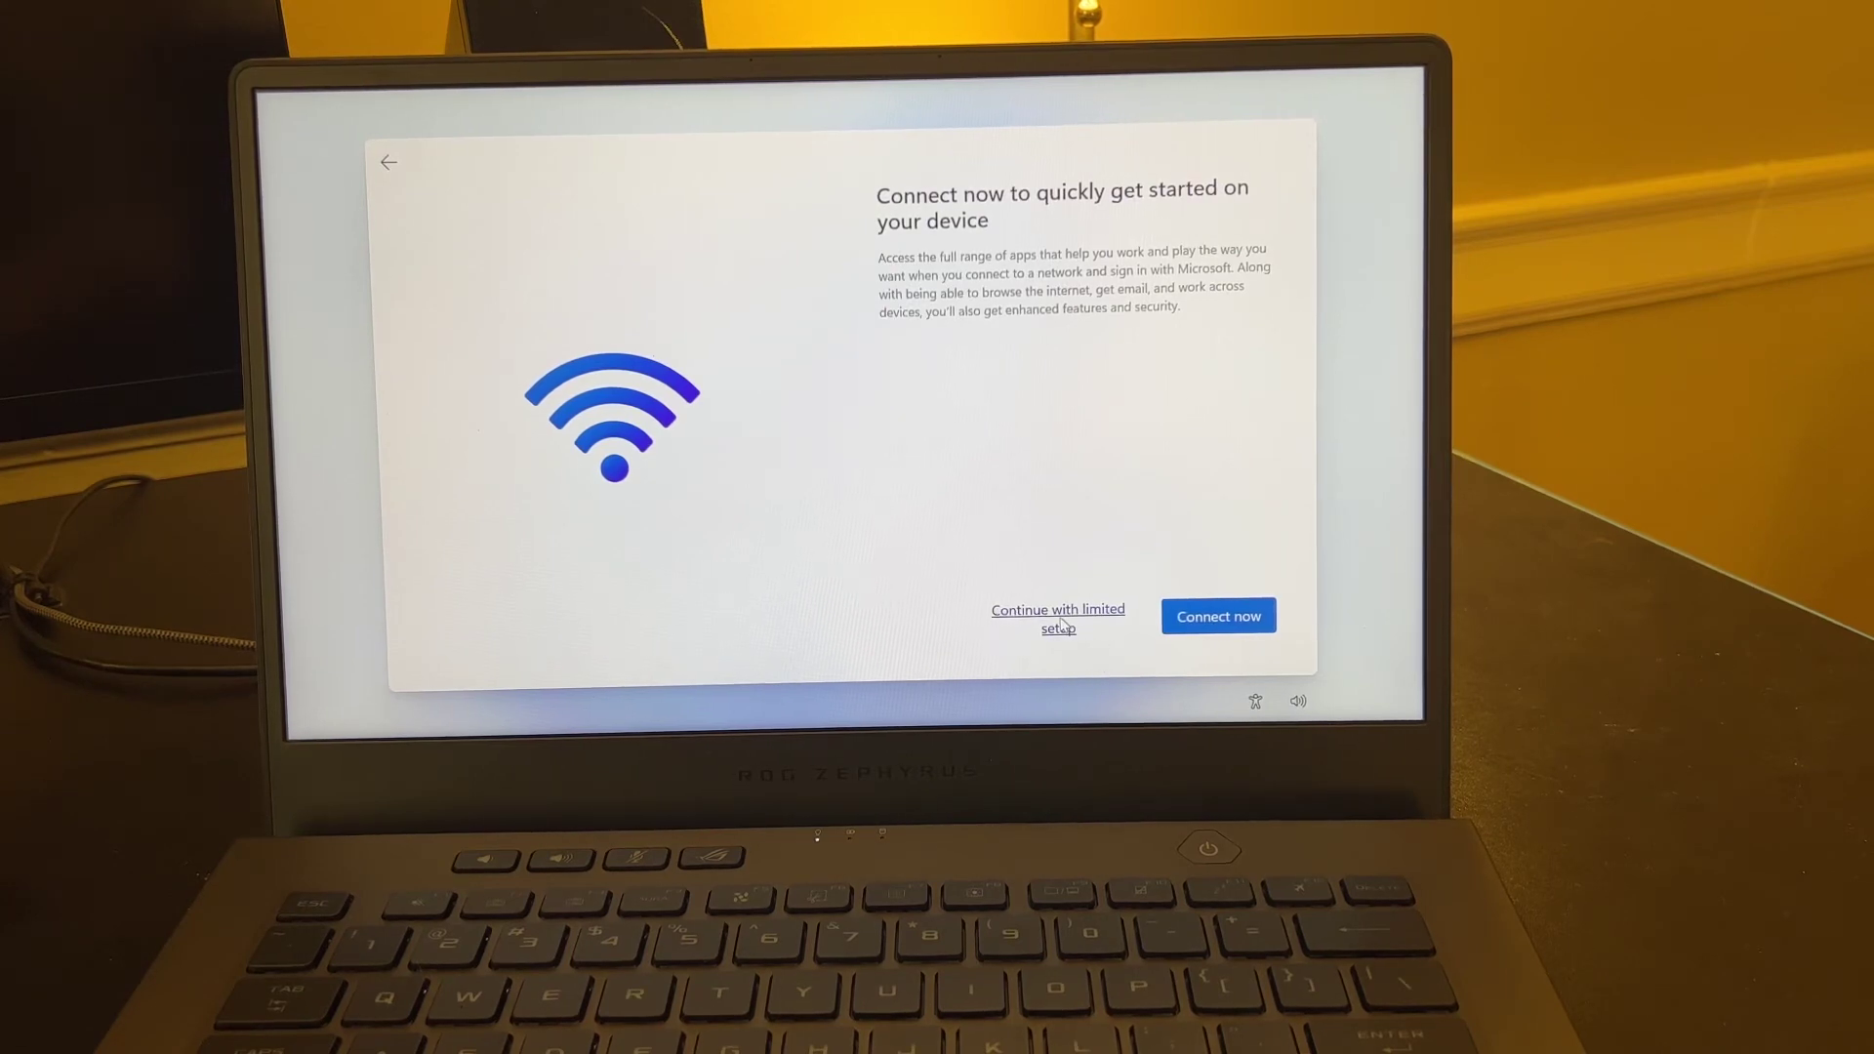
{"action": "left_click", "coordinate": [1059, 623]}
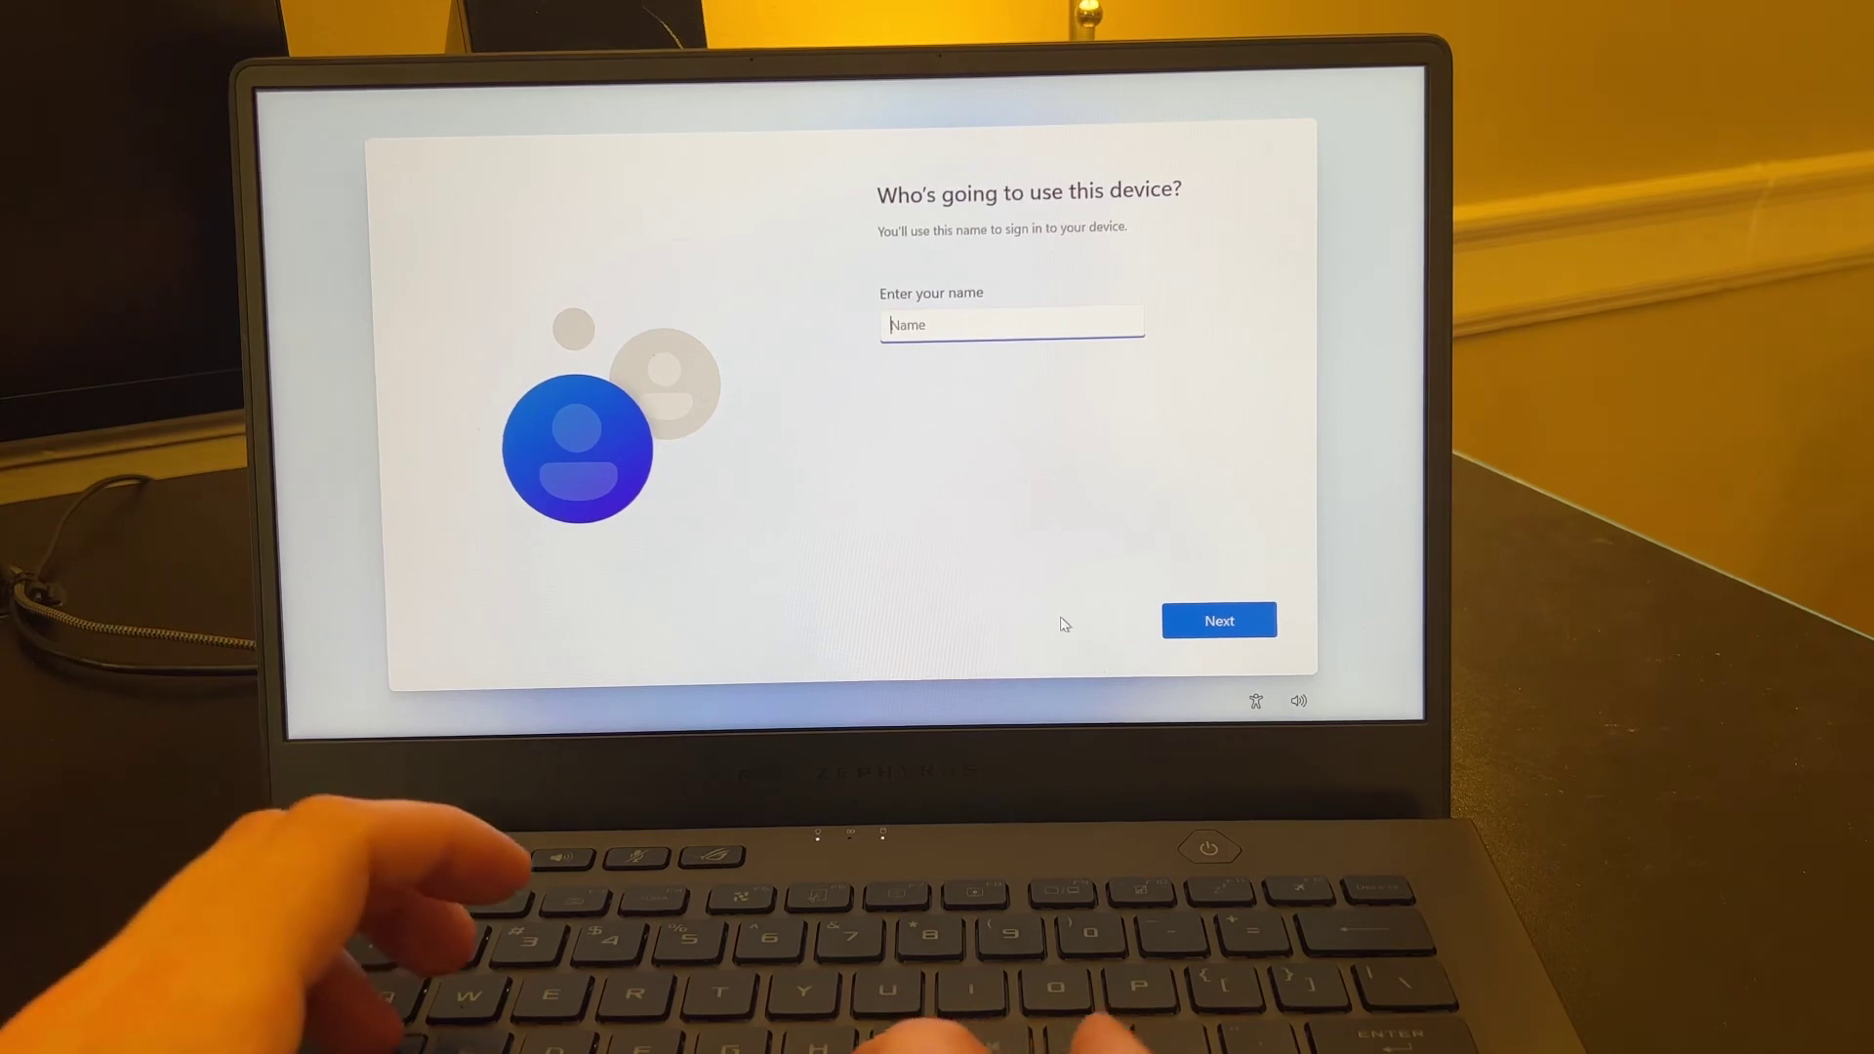
{"action": "type", "text": "test"}
- Confirm the typed local user name and continue with an empty password
{"action": "key", "text": "Return"}
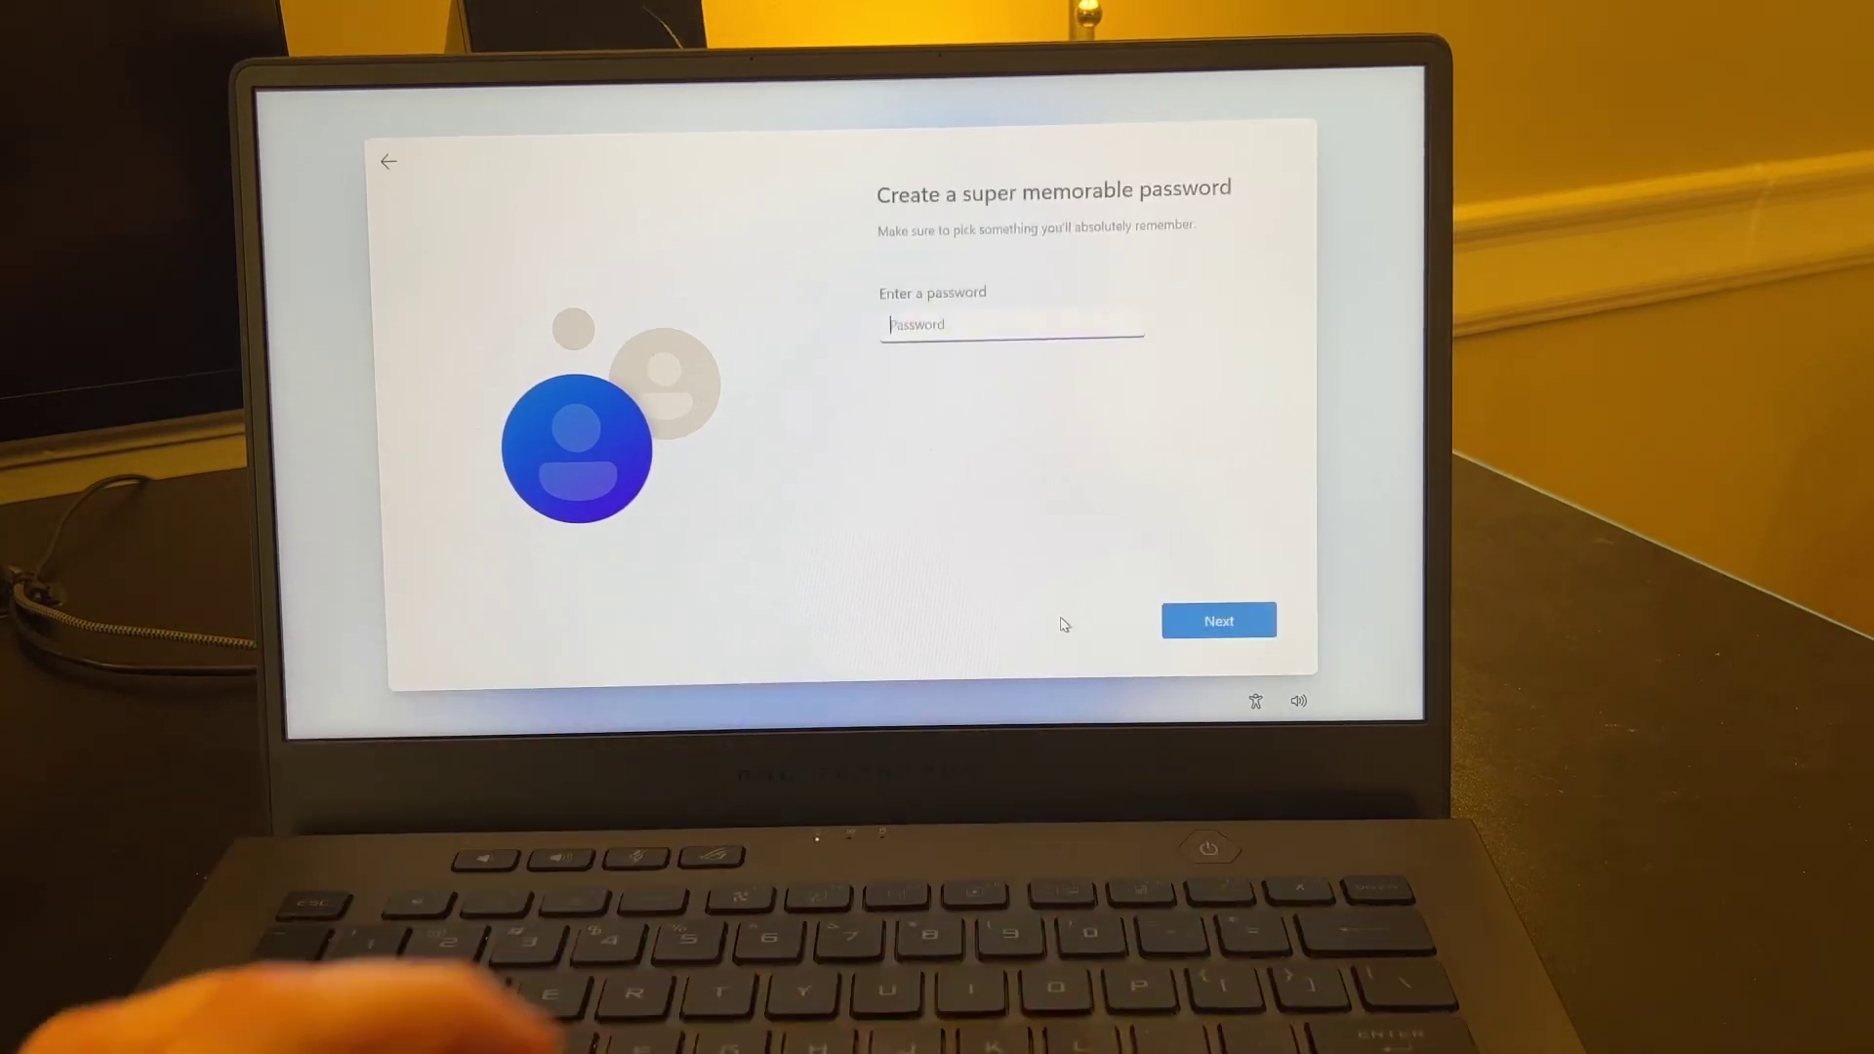
{"action": "left_click", "coordinate": [1219, 630]}
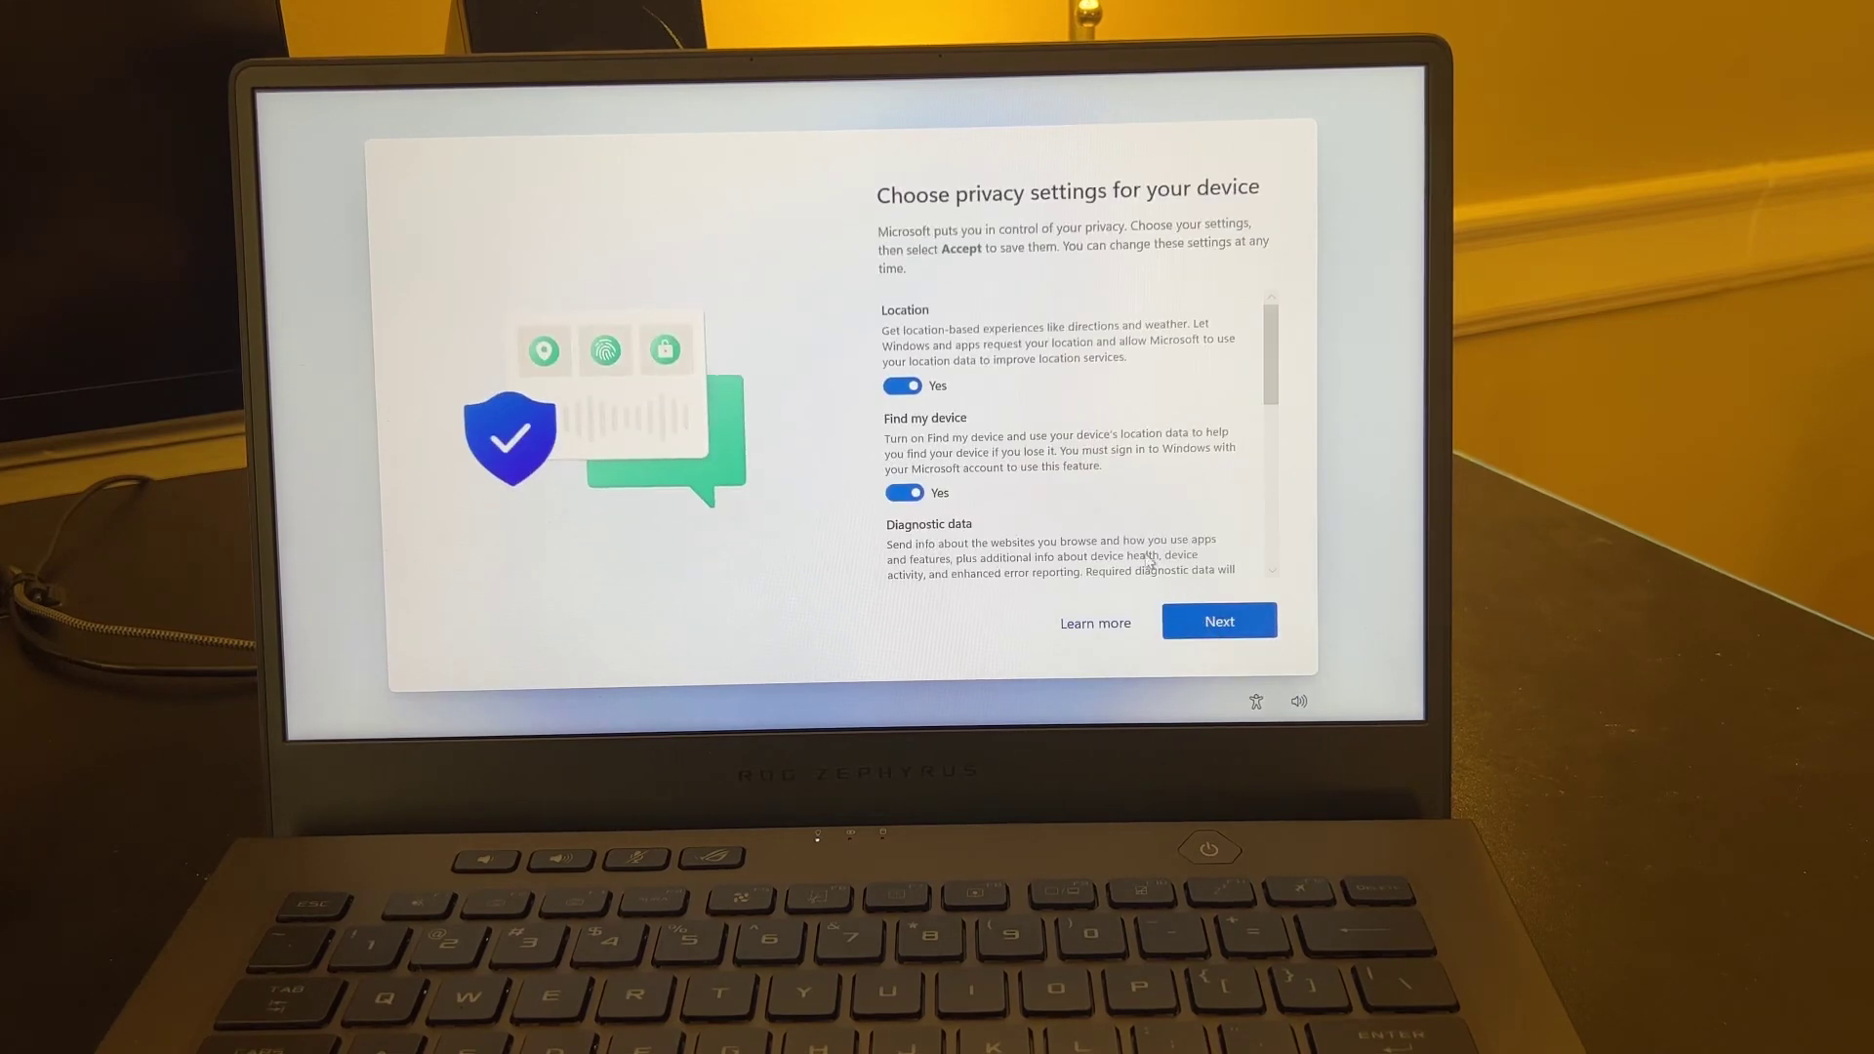
{"action": "scroll", "coordinate": [1147, 565], "scroll_direction": "down", "scroll_amount": 5}
{"action": "scroll", "coordinate": [1145, 565], "scroll_direction": "down", "scroll_amount": 3}
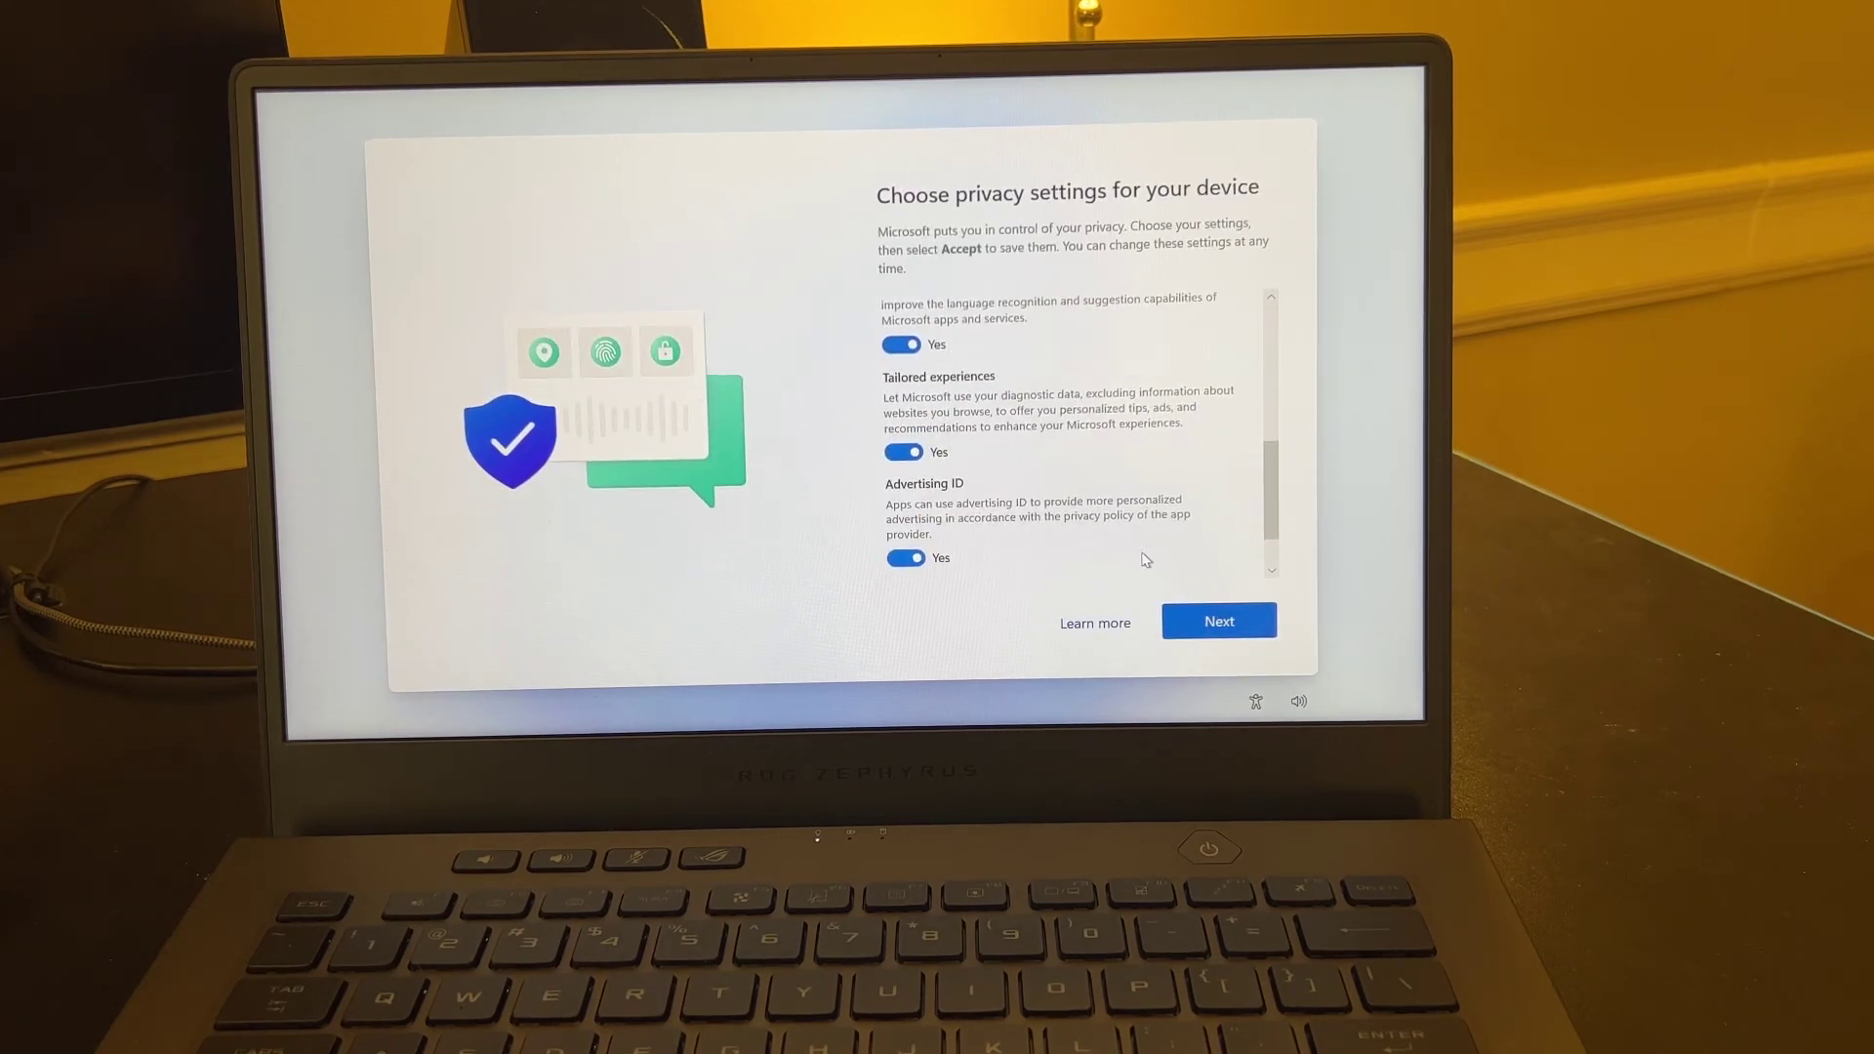